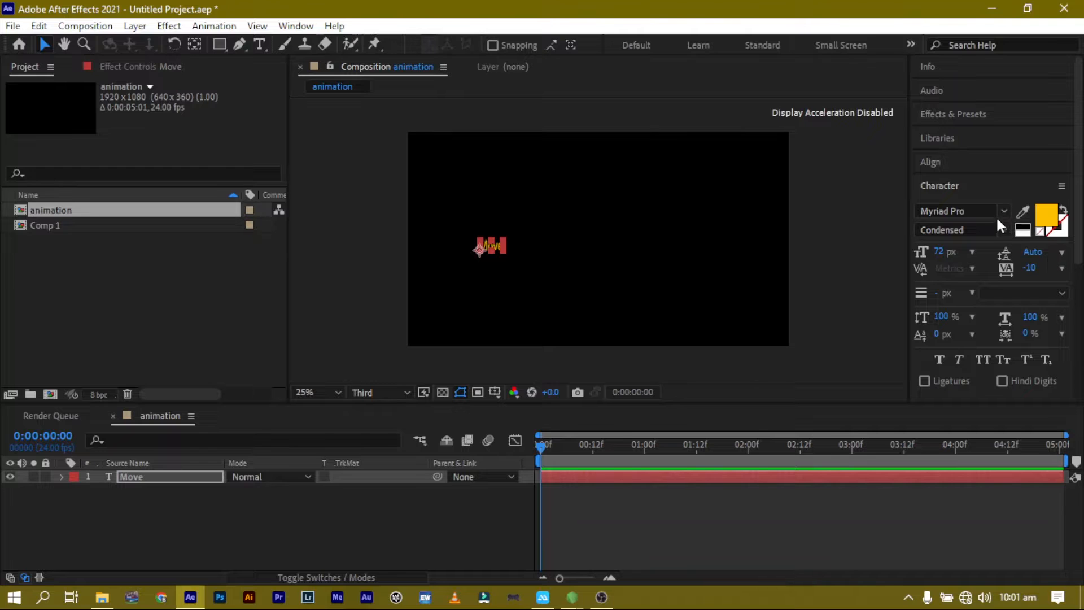
Set the text layer's font family to Blacksword.
{"action": "left_click", "coordinate": [1000, 212]}
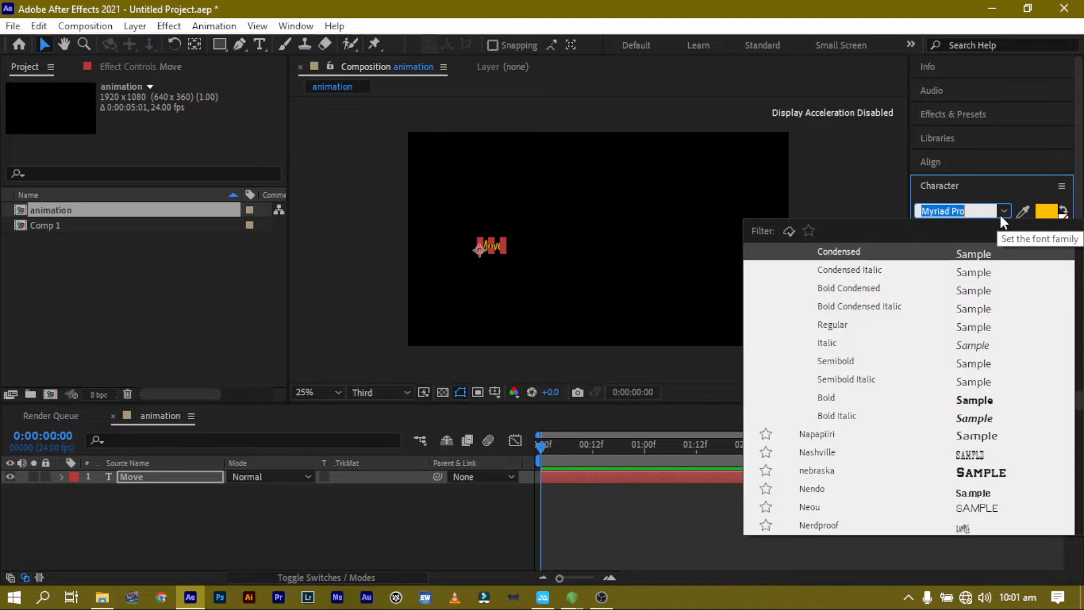
{"action": "type", "text": "bla"}
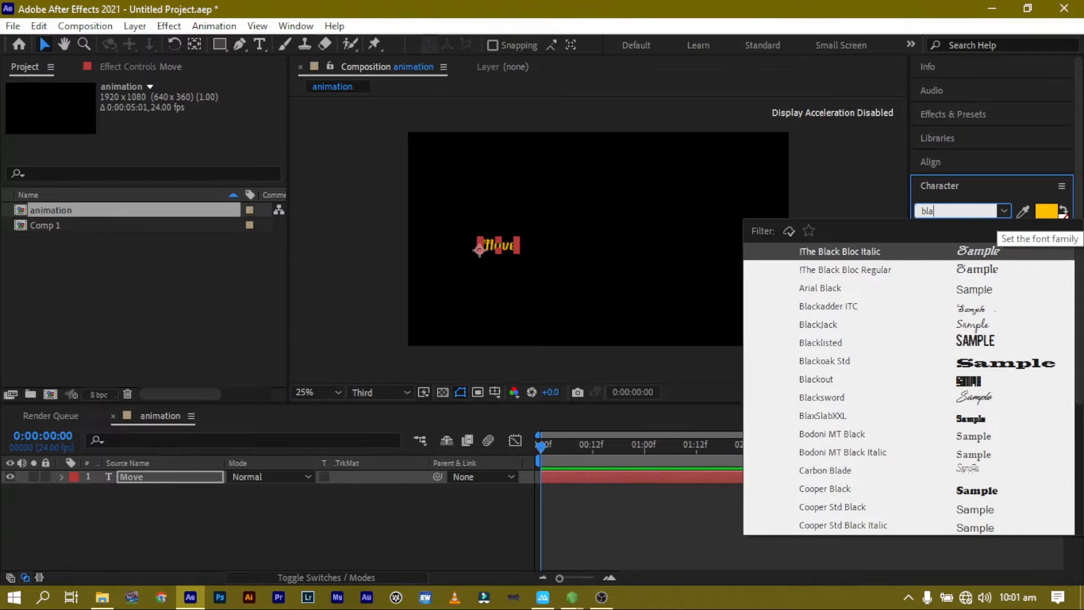
{"action": "type", "text": "ck"}
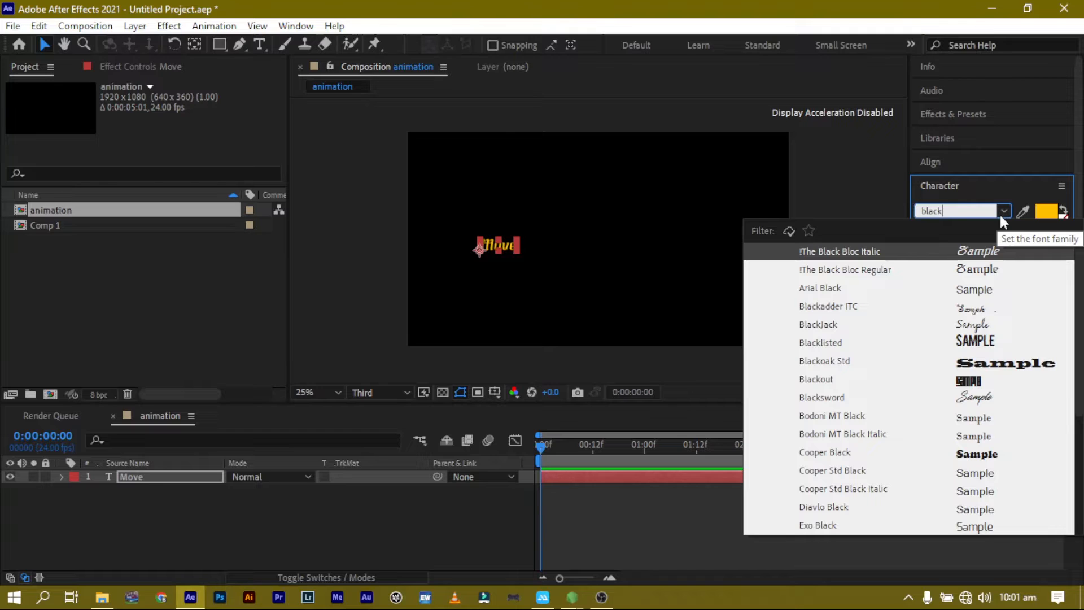
{"action": "type", "text": "swo"}
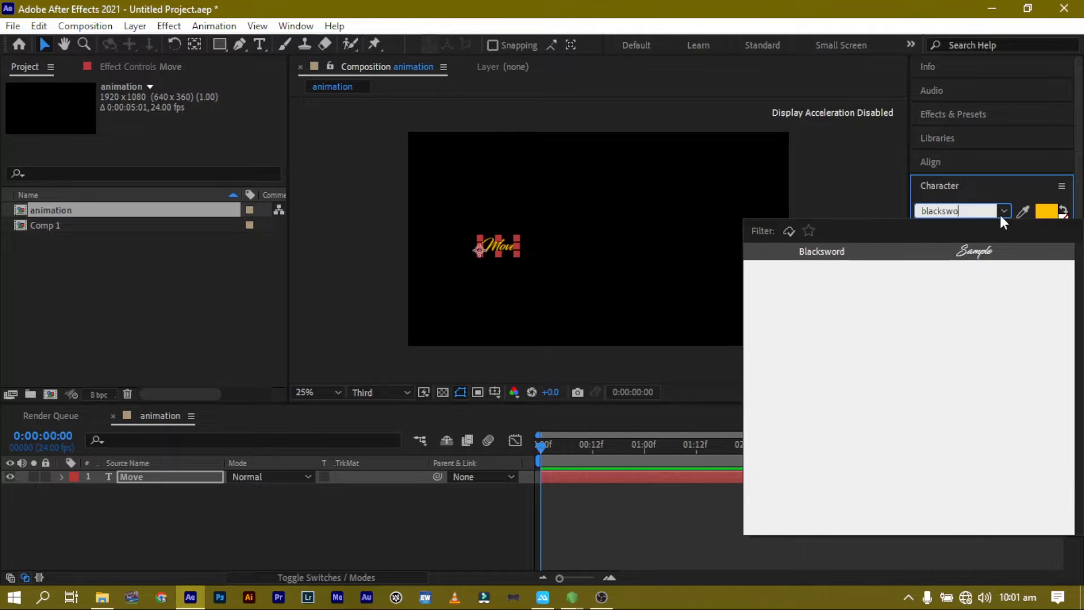
{"action": "key", "text": "Return"}
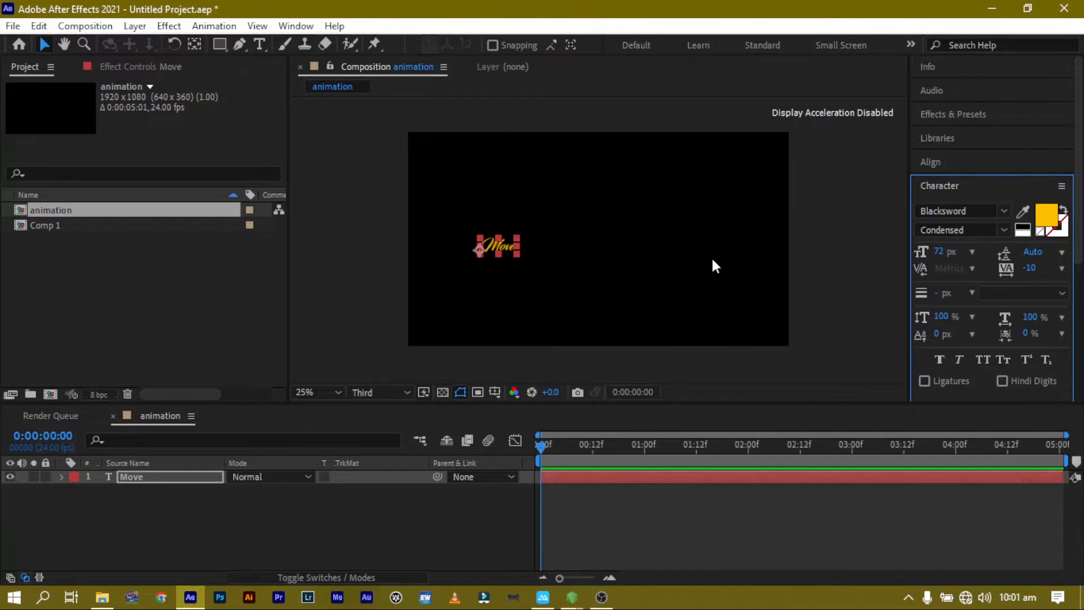
Scale the Move text up to fill most of the frame and turn on the title/action safe guides.
{"action": "left_click", "coordinate": [517, 244]}
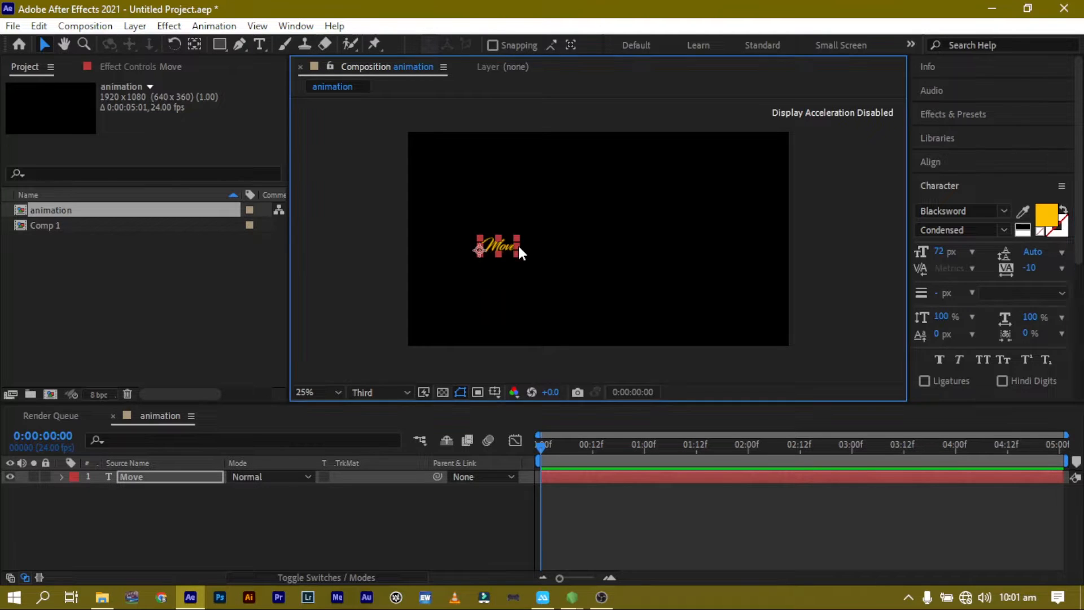
{"action": "left_click_drag", "start_coordinate": [518, 244], "coordinate": [712, 248]}
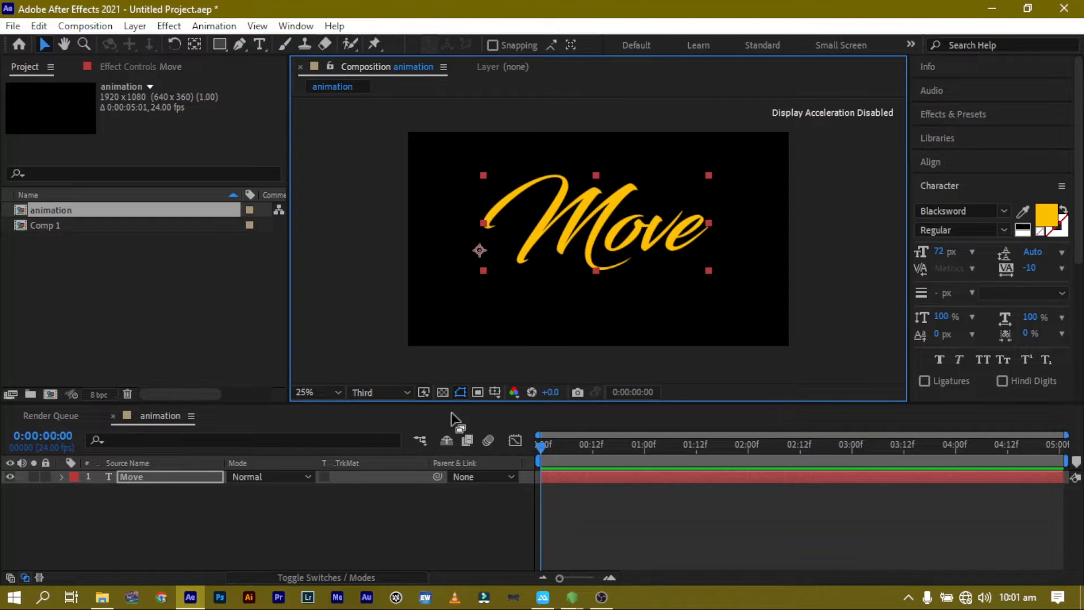
{"action": "left_click", "coordinate": [497, 392]}
{"action": "left_click", "coordinate": [524, 406]}
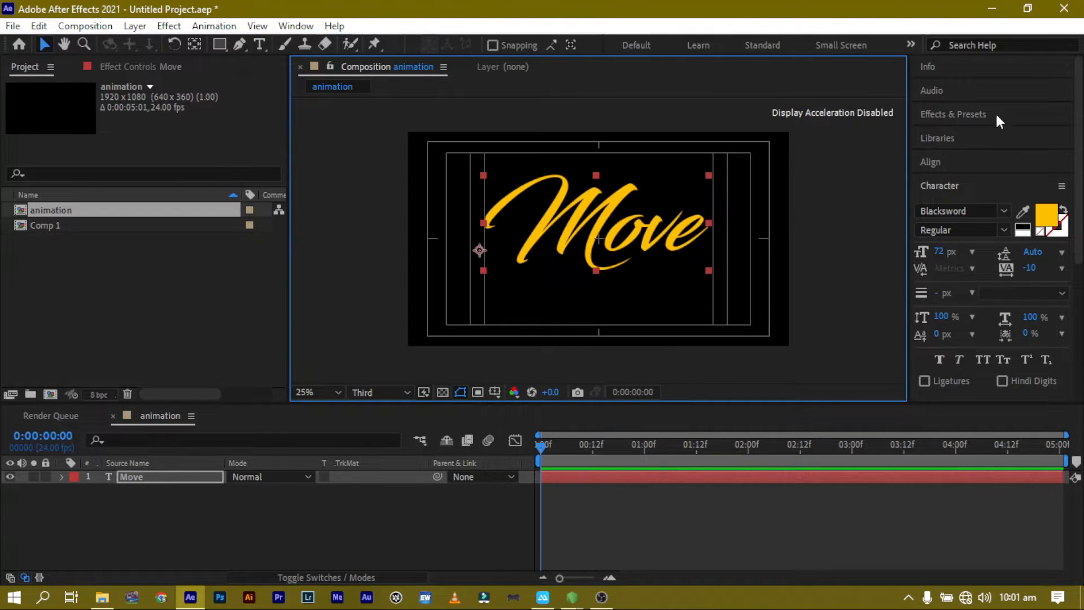
Center the Move text horizontally and vertically in the composition using the Align panel.
{"action": "left_click", "coordinate": [963, 163]}
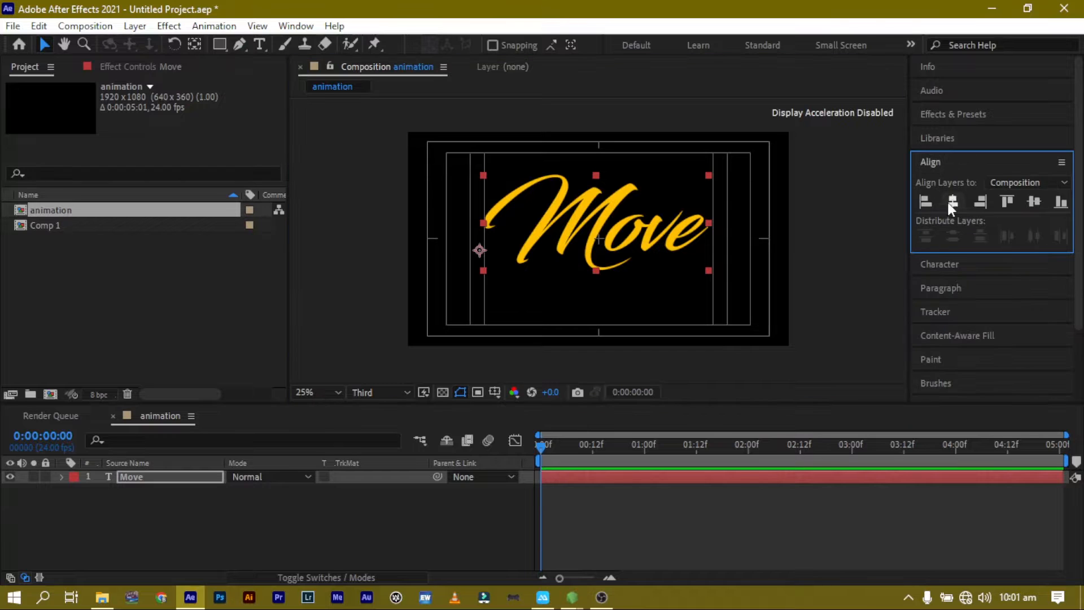
{"action": "left_click", "coordinate": [951, 205]}
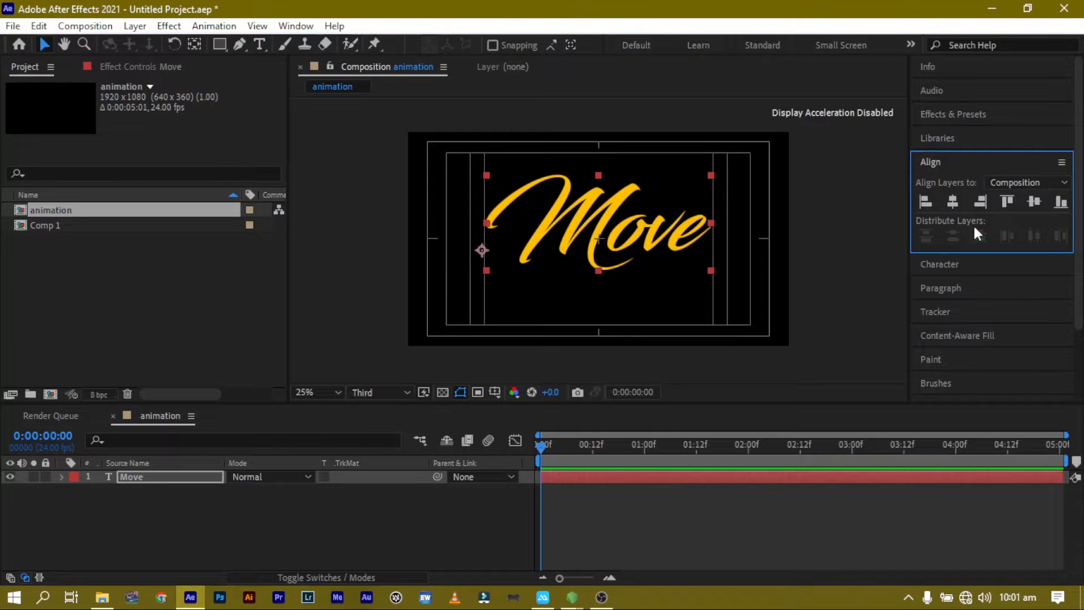
{"action": "left_click", "coordinate": [1033, 202]}
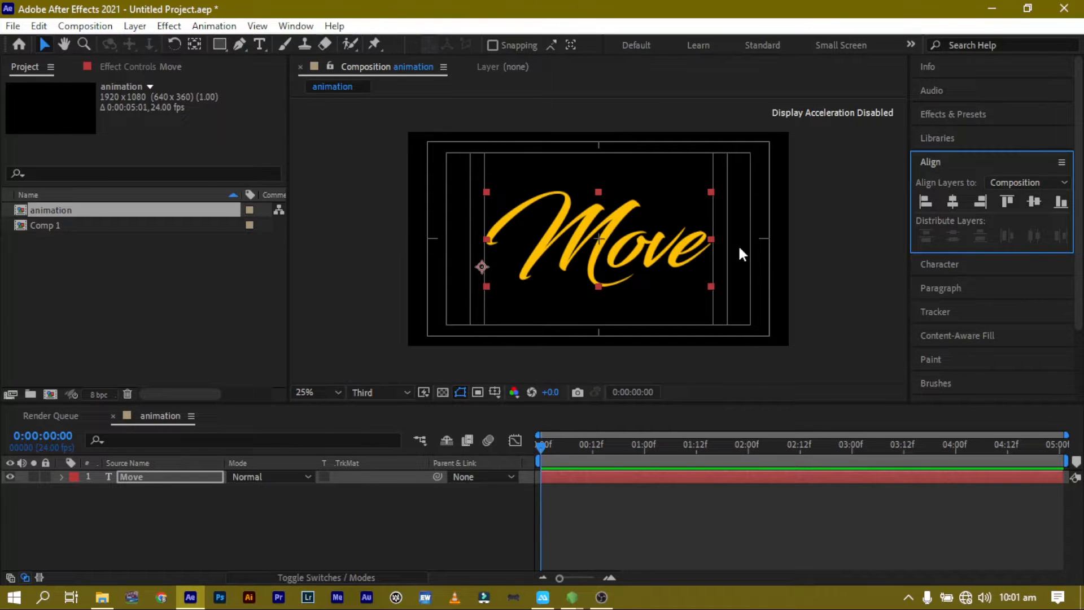
{"action": "left_click", "coordinate": [834, 233]}
{"action": "left_click", "coordinate": [530, 271]}
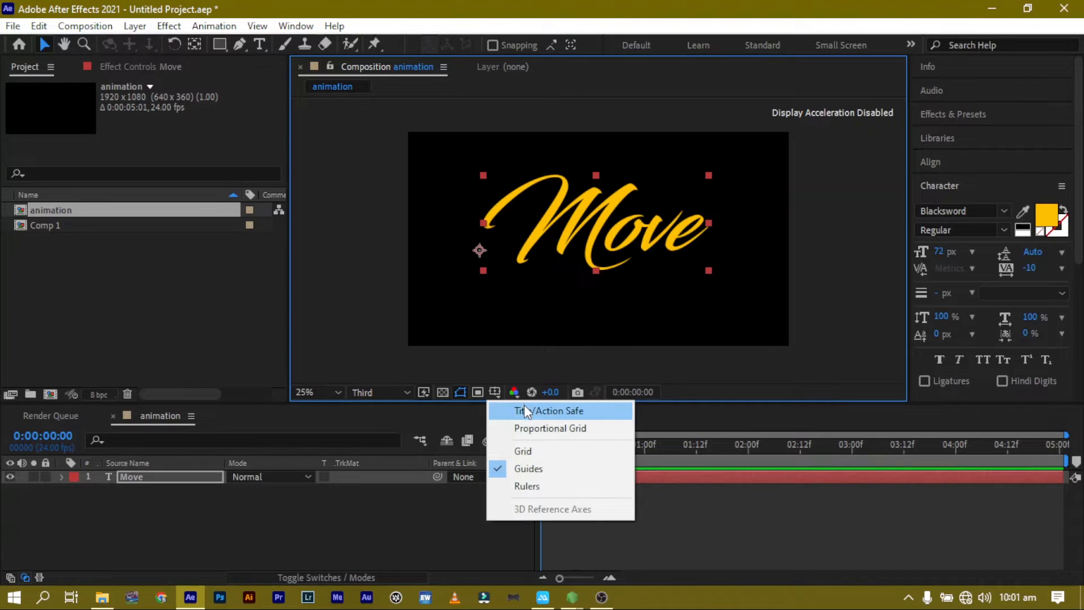
{"action": "left_click", "coordinate": [524, 408]}
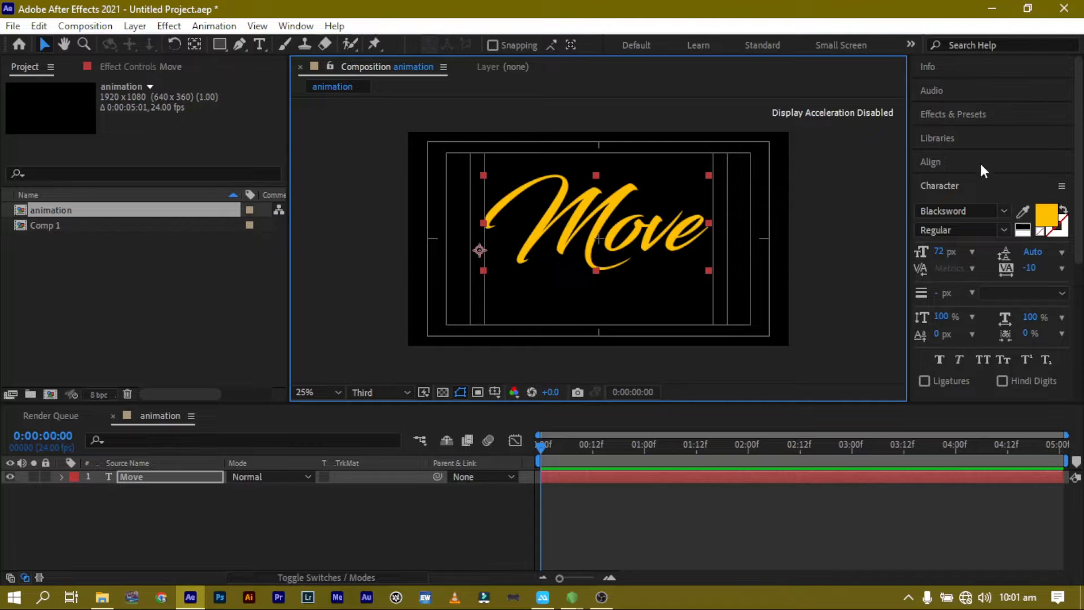
{"action": "left_click", "coordinate": [963, 162]}
{"action": "left_click", "coordinate": [952, 204]}
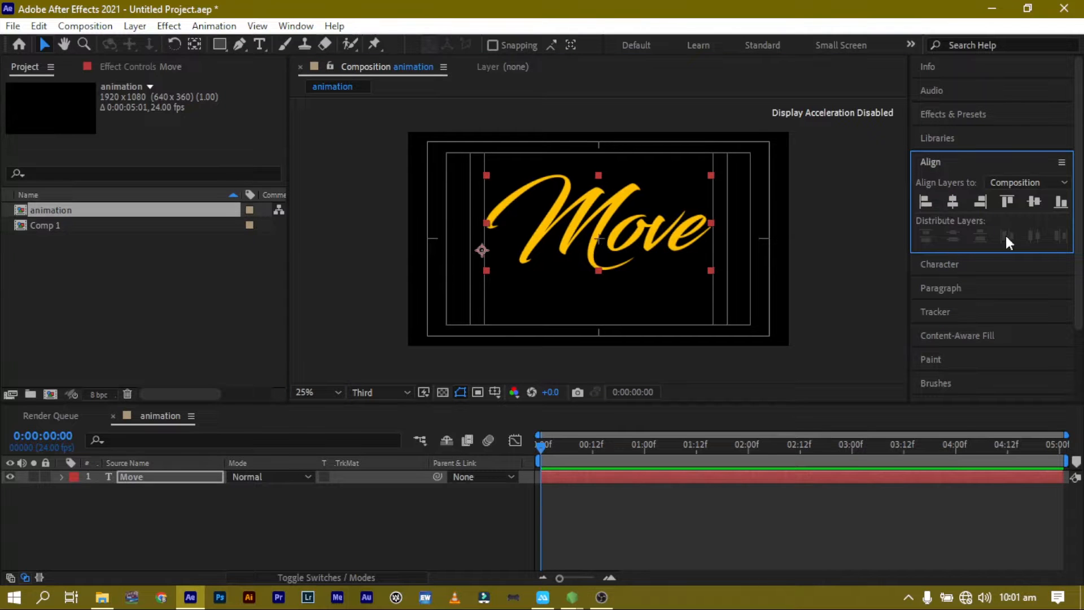
{"action": "left_click", "coordinate": [1034, 202]}
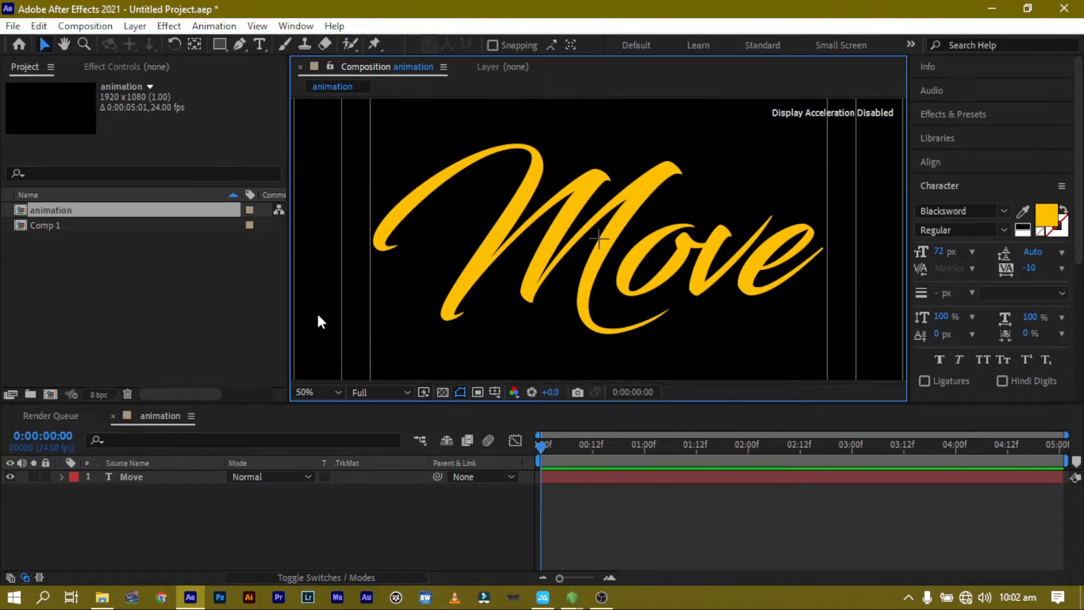
{"action": "left_click", "coordinate": [239, 45]}
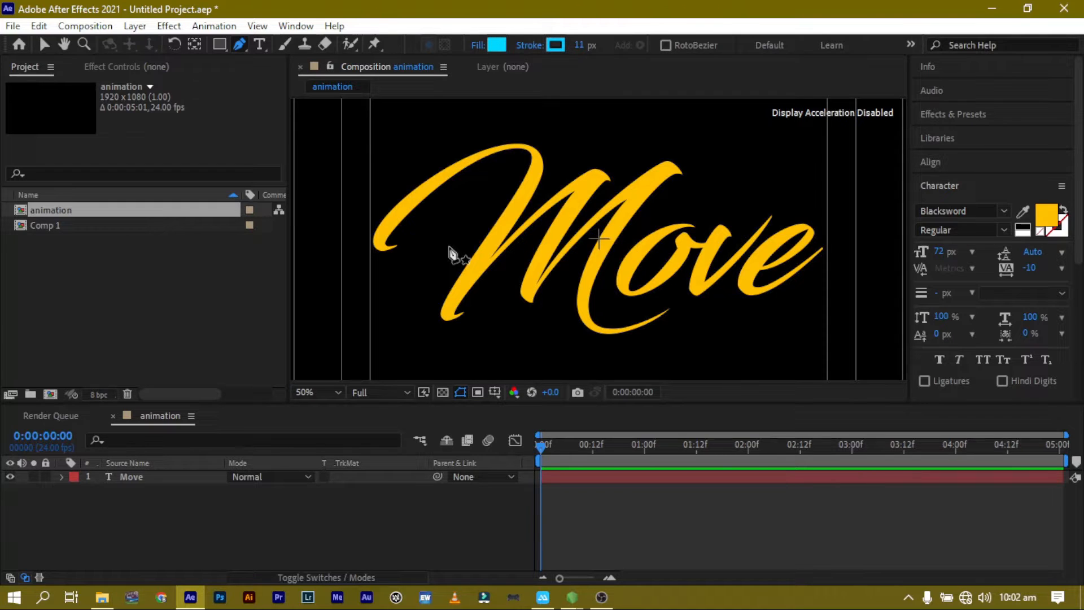
{"action": "left_click", "coordinate": [403, 244]}
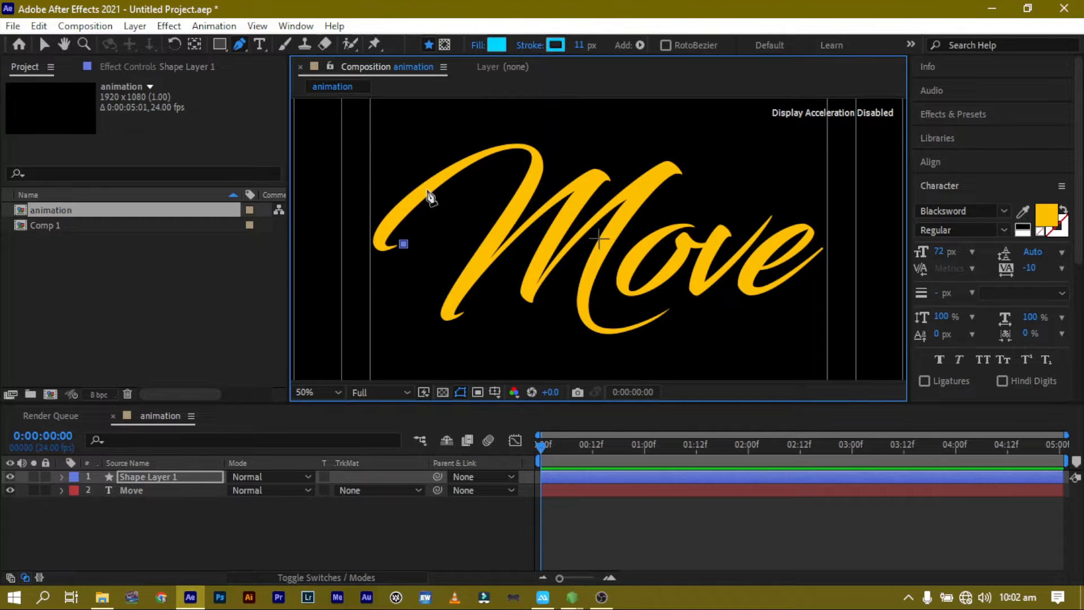
{"action": "left_click_drag", "start_coordinate": [427, 190], "coordinate": [499, 165]}
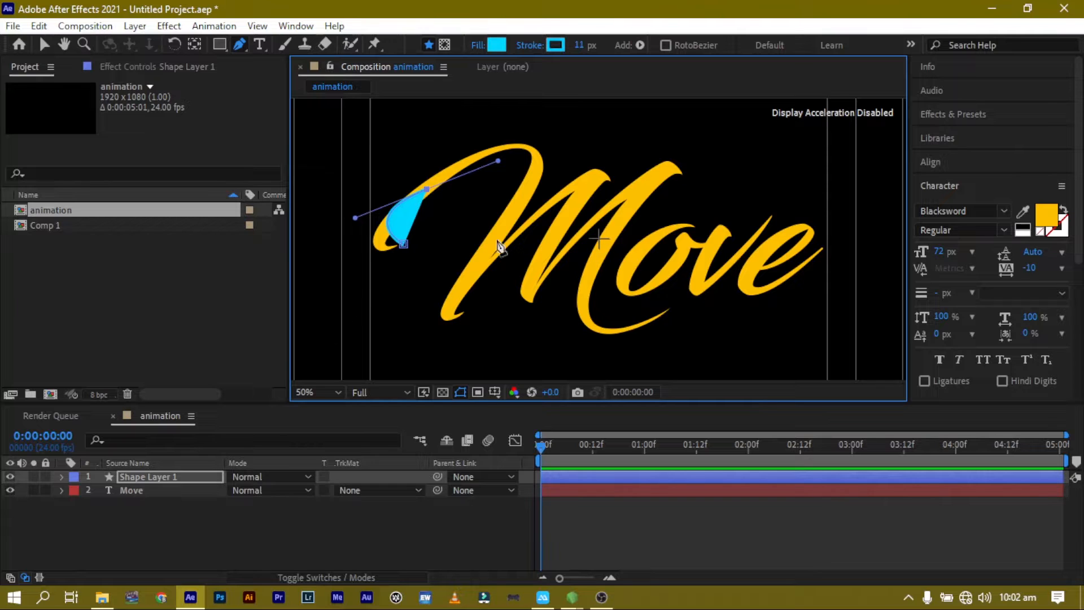
{"action": "key", "text": "ctrl+z"}
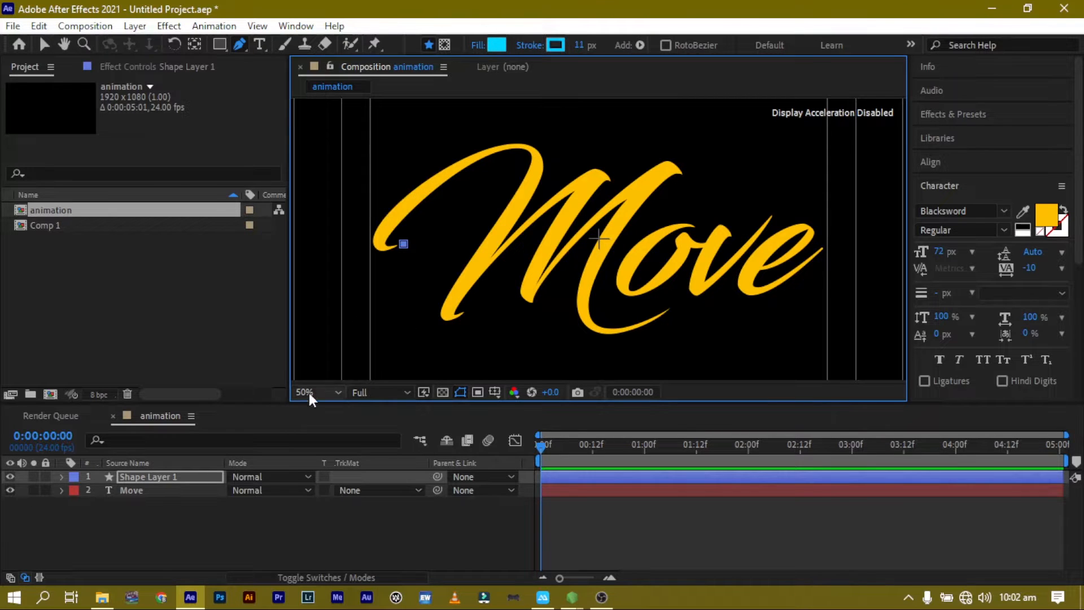
{"action": "key", "text": "ctrl+z"}
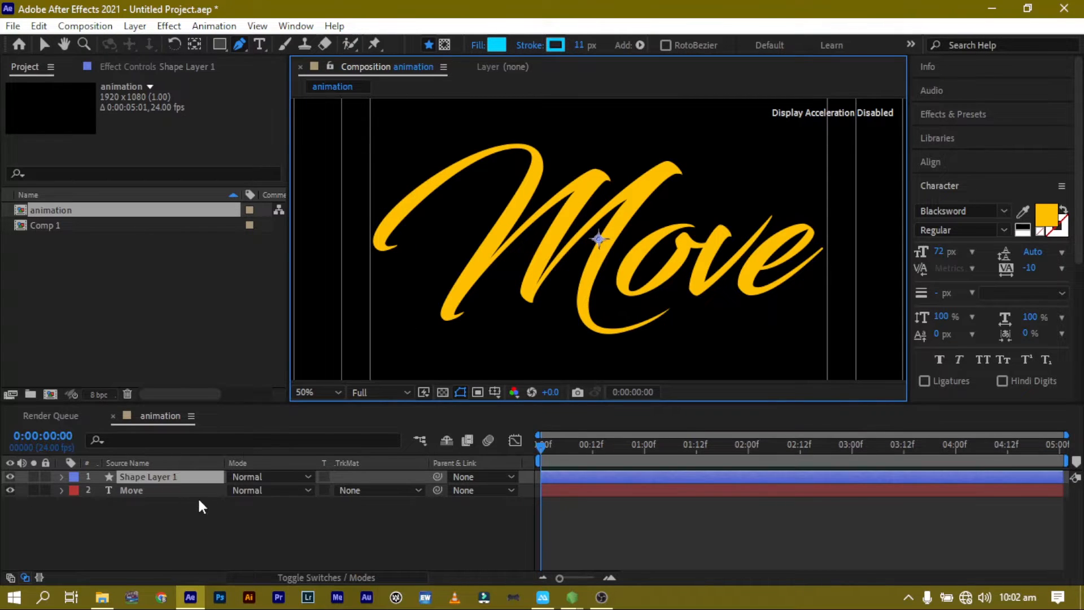
{"action": "key", "text": "ctrl+z"}
{"action": "key", "text": "ctrl+z"}
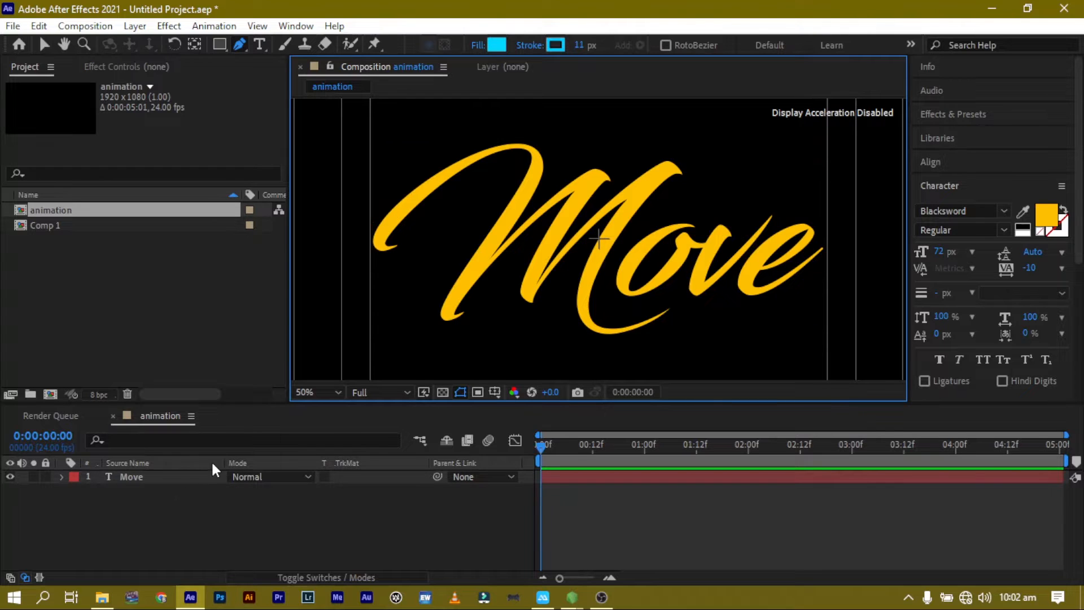
Select the Move layer and begin a Pen path tracing the M's opening curve, adjusting the top point's handle.
{"action": "left_click", "coordinate": [164, 477]}
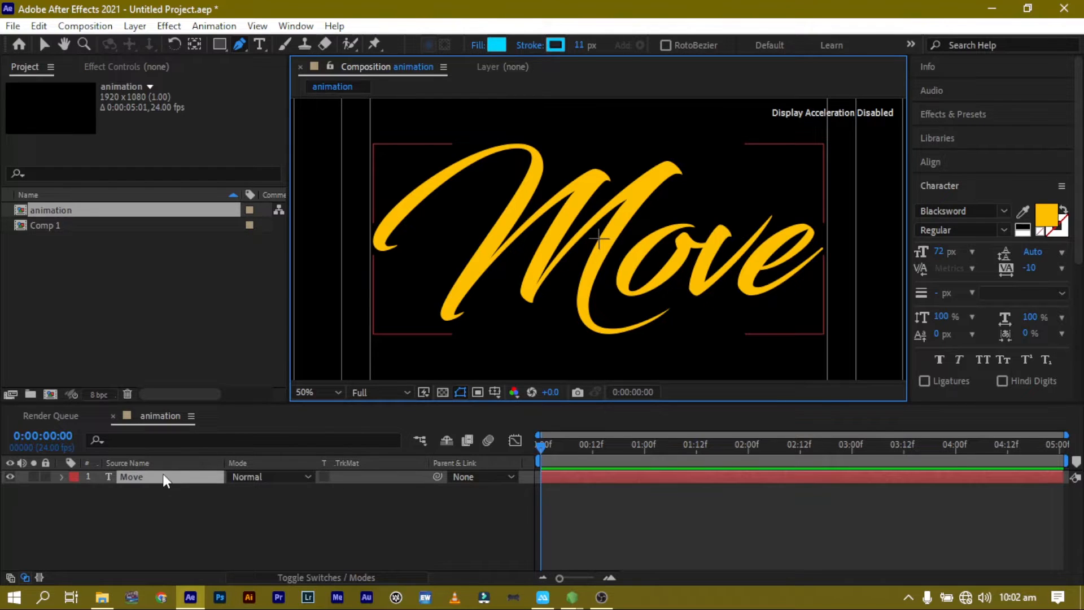
{"action": "left_click", "coordinate": [434, 234]}
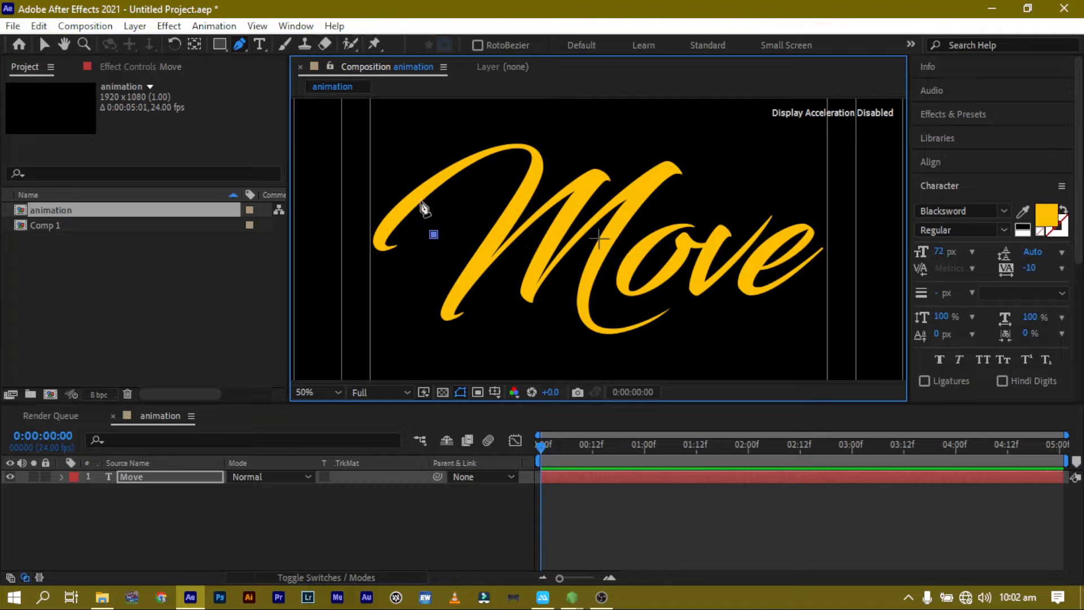
{"action": "left_click_drag", "start_coordinate": [427, 187], "coordinate": [539, 131]}
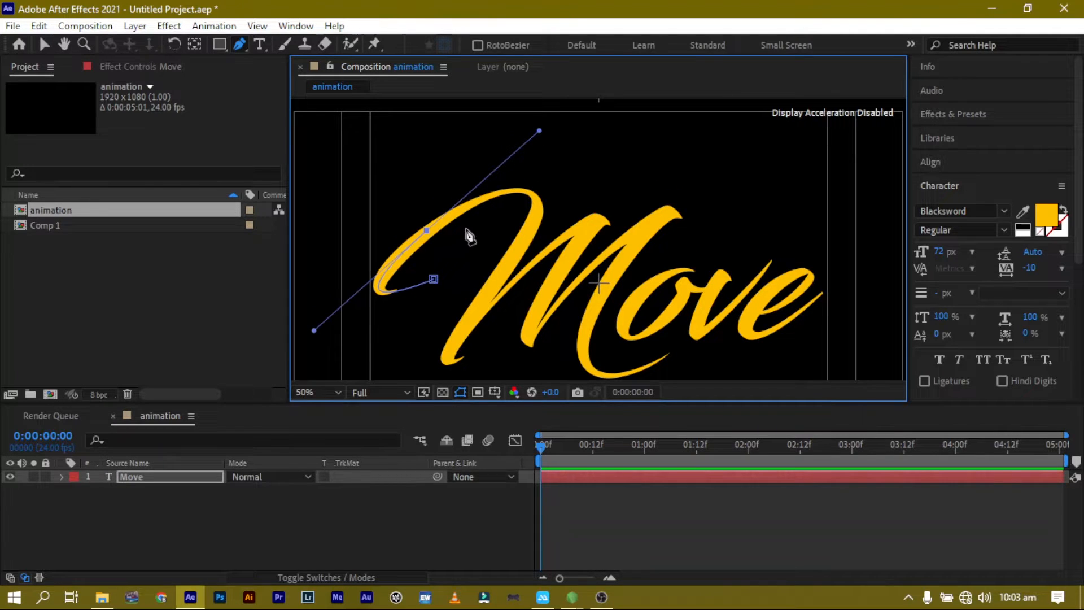
{"action": "left_click", "coordinate": [534, 225]}
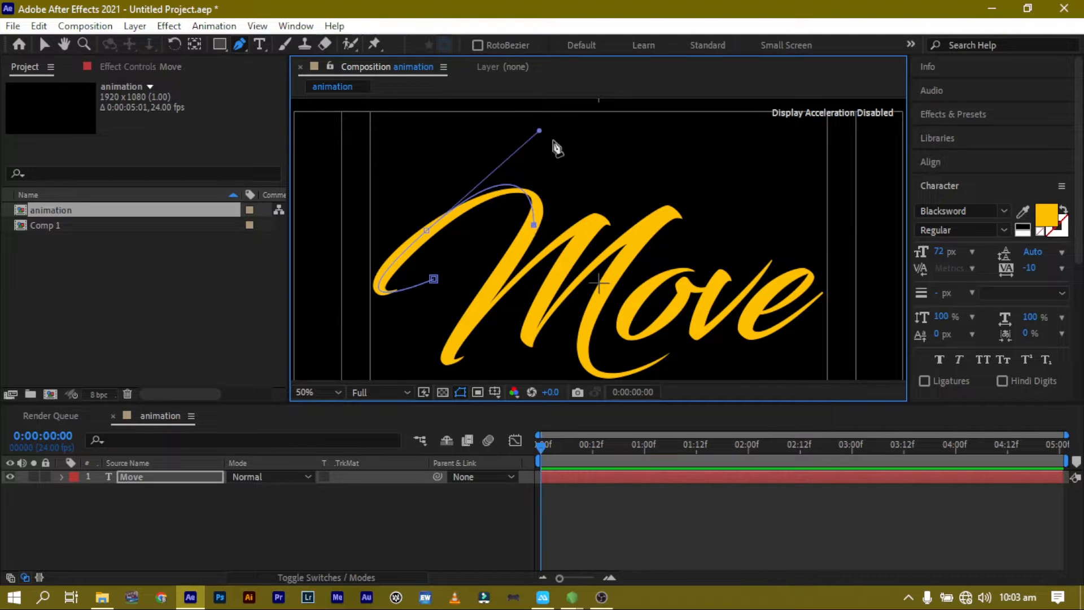
{"action": "mouse_move", "coordinate": [539, 132]}
{"action": "left_mouse_down"}
{"action": "mouse_move", "coordinate": [578, 136]}
{"action": "mouse_move", "coordinate": [581, 162]}
{"action": "mouse_move", "coordinate": [568, 145]}
{"action": "left_mouse_up"}
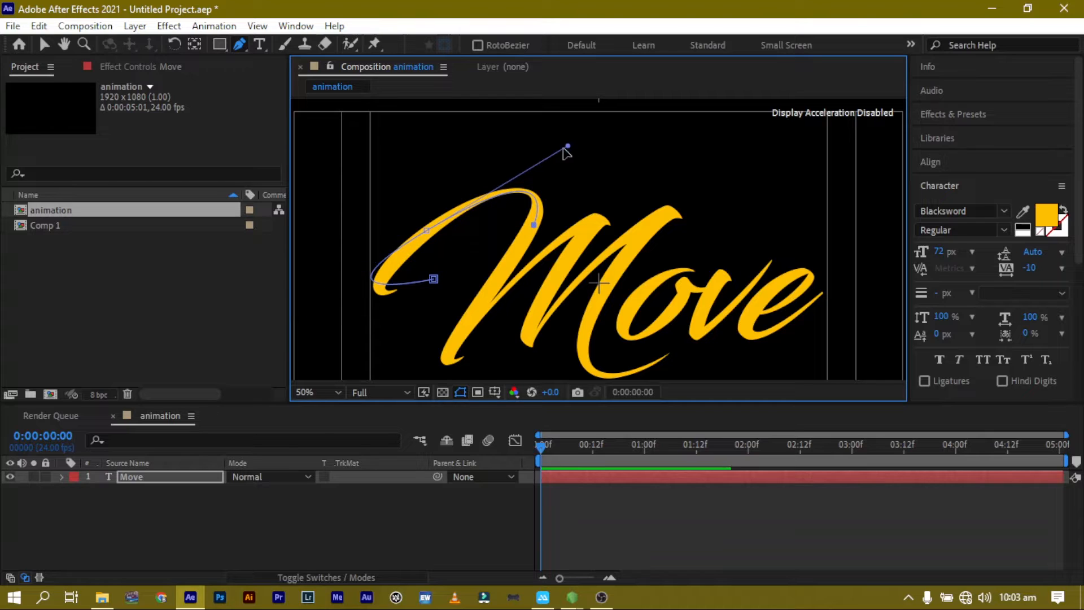
Add a vertex on the top of the M's curve and adjust the starting vertex's handle to follow the stroke.
{"action": "left_click", "coordinate": [472, 207]}
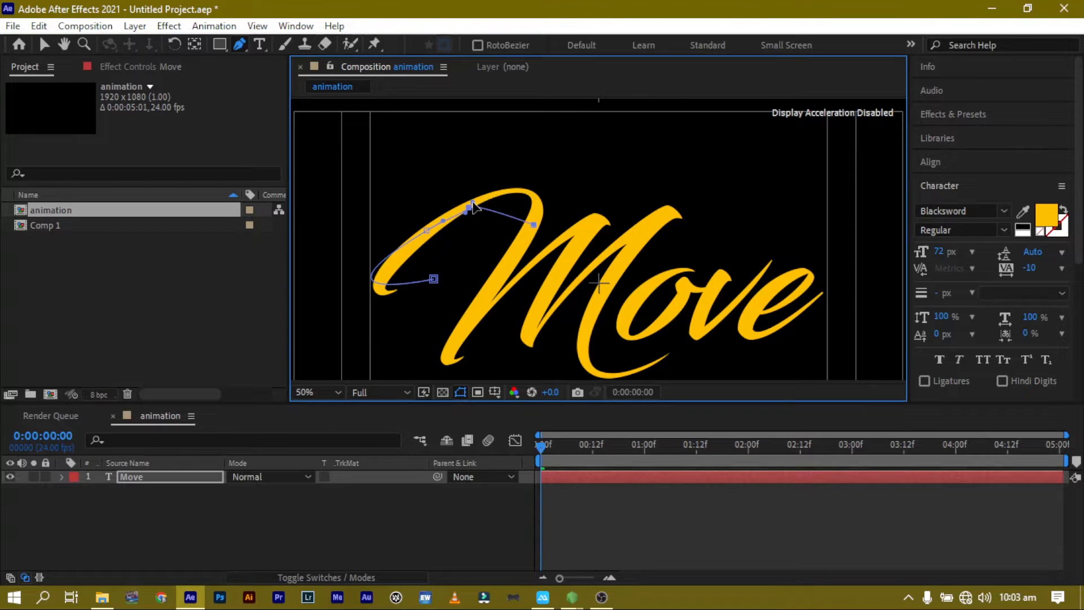
{"action": "key", "text": "ctrl+z"}
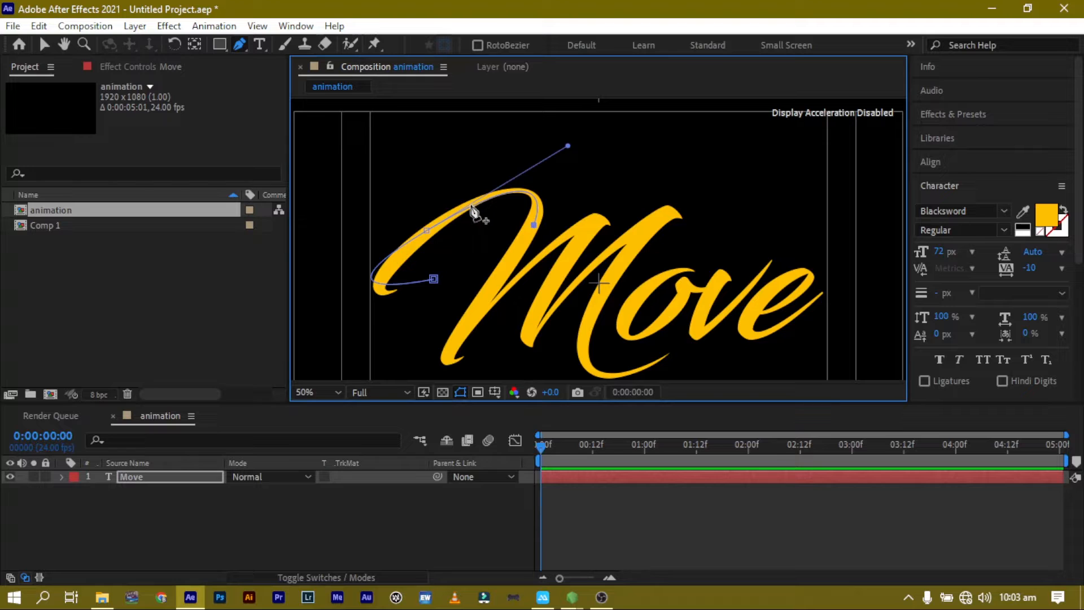
{"action": "left_click", "coordinate": [470, 208]}
{"action": "left_click_drag", "start_coordinate": [472, 209], "coordinate": [469, 205]}
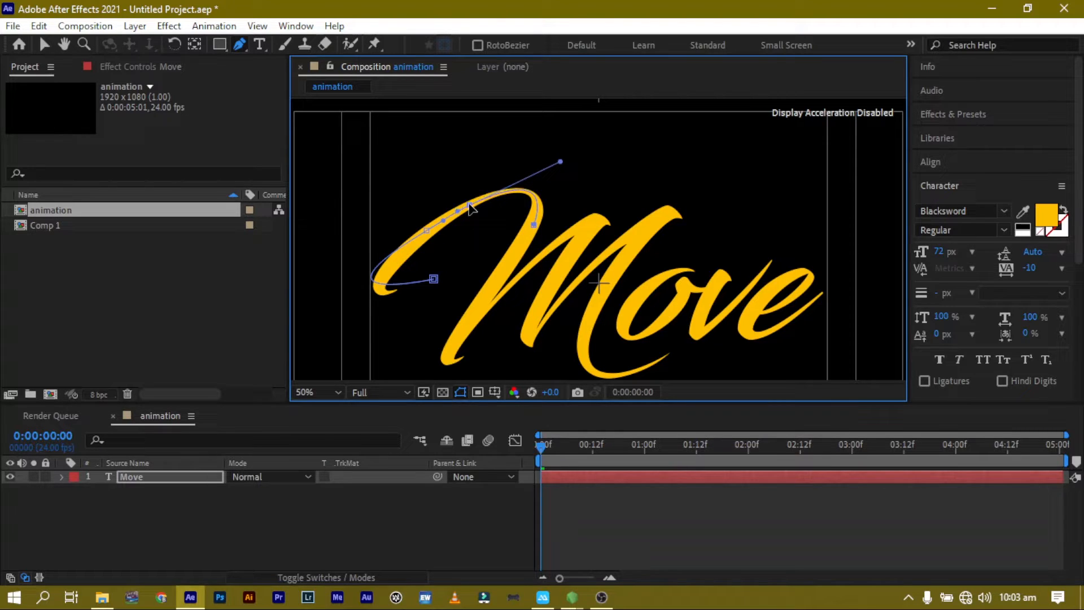
{"action": "left_click", "coordinate": [433, 280]}
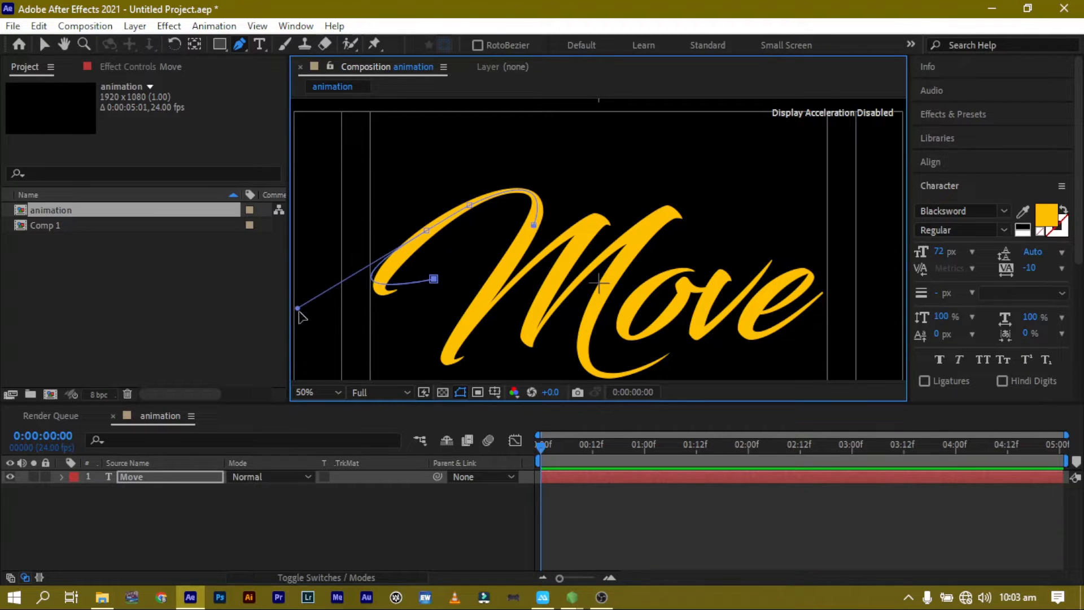
{"action": "left_click_drag", "start_coordinate": [298, 308], "coordinate": [313, 337]}
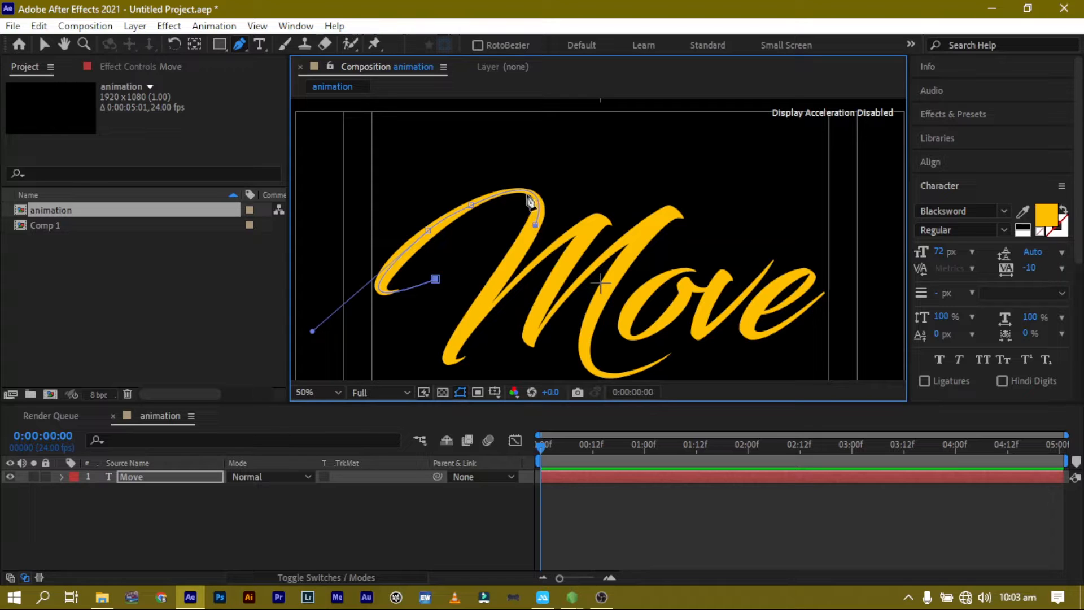
Extend the M path down its first downstroke, placing a vertex at the stroke's bottom end.
{"action": "left_click", "coordinate": [535, 226]}
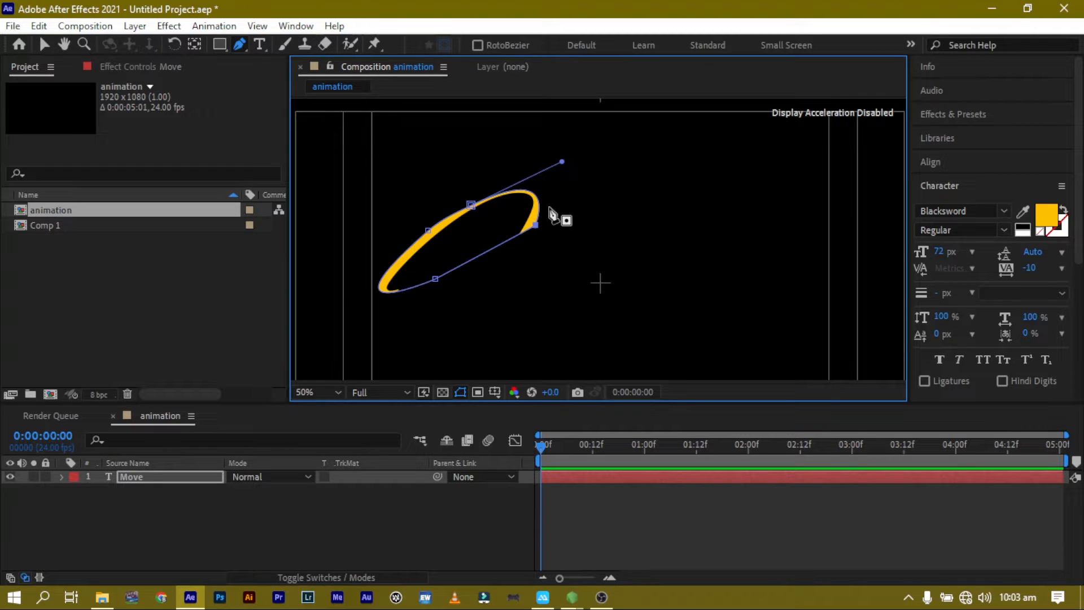
{"action": "key", "text": "ctrl+z"}
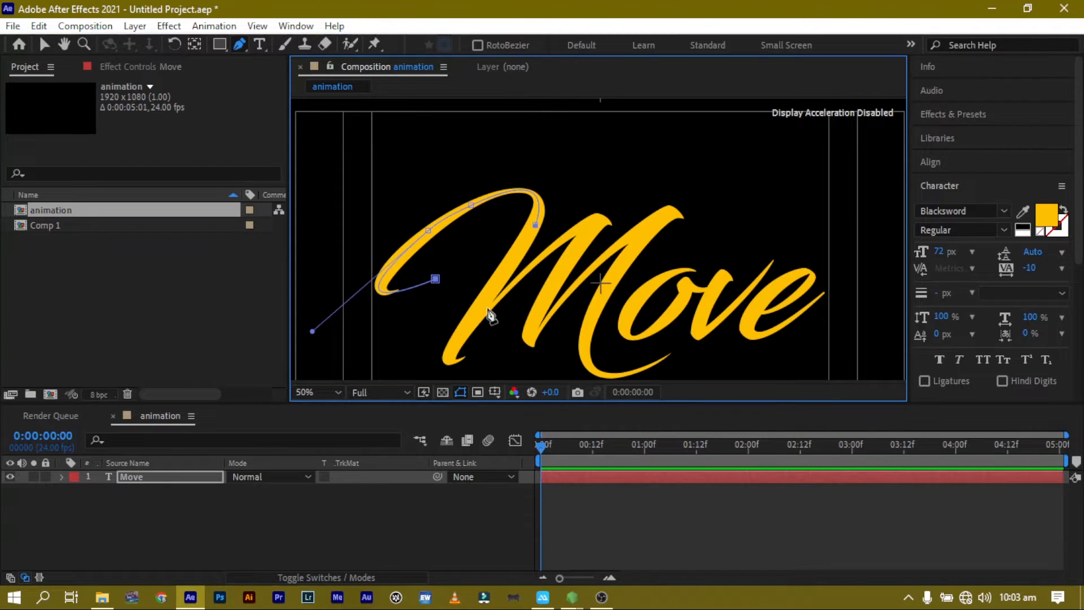
{"action": "mouse_move", "coordinate": [471, 356]}
{"action": "left_mouse_down"}
{"action": "mouse_move", "coordinate": [533, 302]}
{"action": "mouse_move", "coordinate": [465, 356]}
{"action": "mouse_move", "coordinate": [484, 304]}
{"action": "left_mouse_up"}
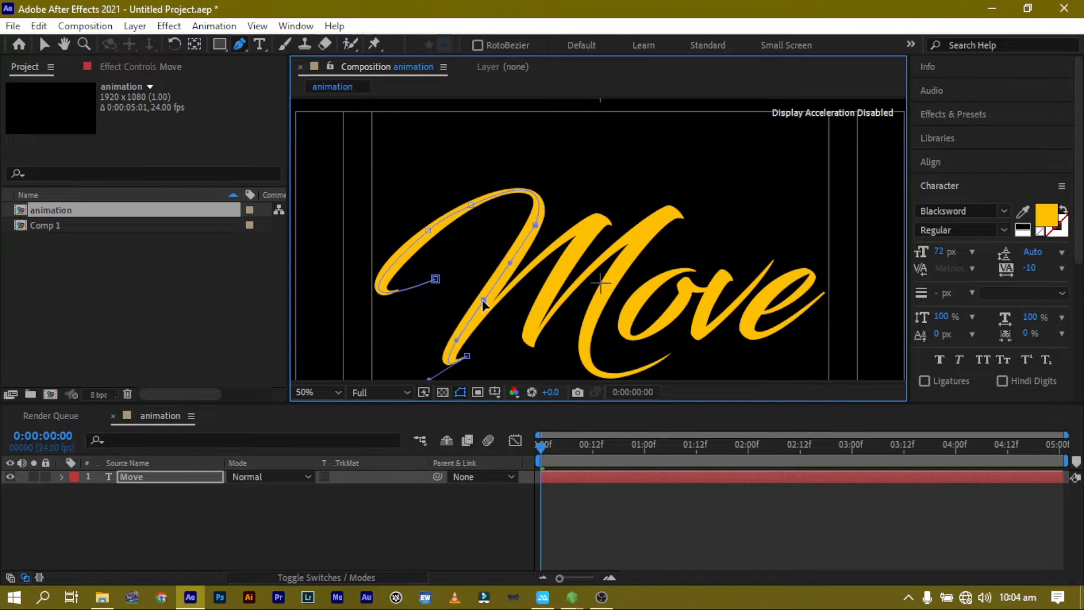
{"action": "key", "text": "ctrl+z"}
{"action": "left_click", "coordinate": [490, 306]}
{"action": "left_click", "coordinate": [467, 356]}
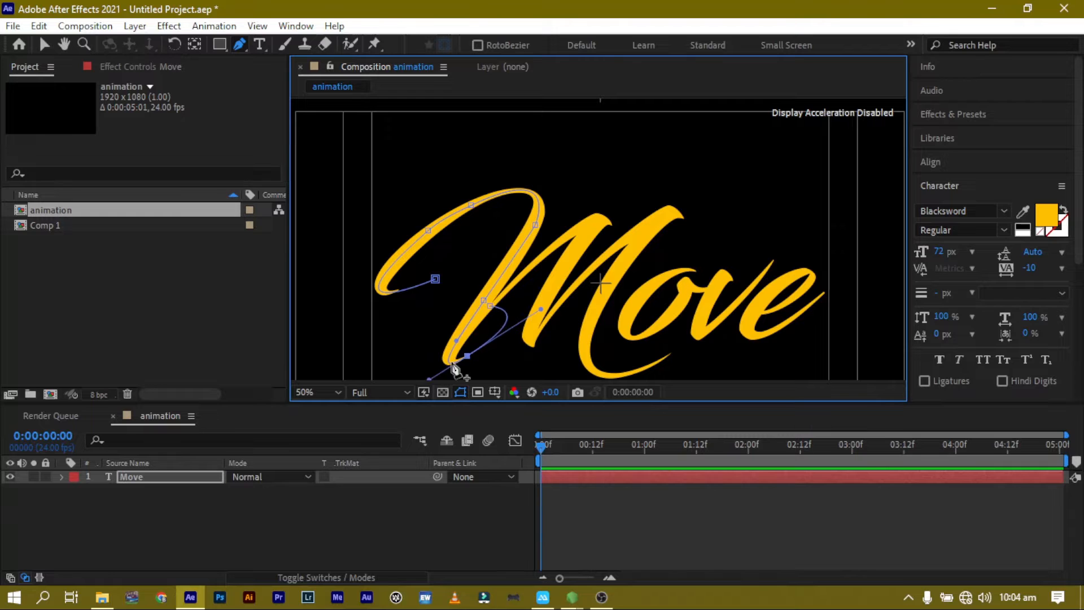
Trace the M's middle stroke with vertices up to its second peak and back down to the next bottom point.
{"action": "scroll", "coordinate": [427, 346], "scroll_direction": "down", "scroll_amount": 1}
{"action": "mouse_move", "coordinate": [602, 200]}
{"action": "left_mouse_down"}
{"action": "mouse_move", "coordinate": [627, 210]}
{"action": "mouse_move", "coordinate": [632, 197]}
{"action": "left_mouse_up"}
{"action": "left_click_drag", "start_coordinate": [528, 320], "coordinate": [531, 353]}
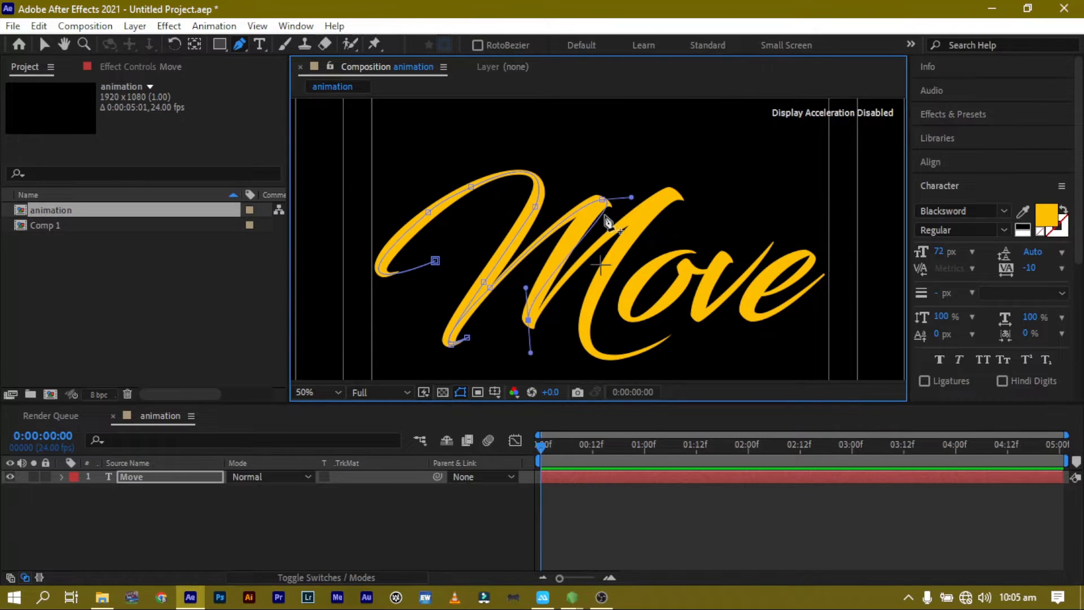
{"action": "left_click_drag", "start_coordinate": [604, 215], "coordinate": [587, 215]}
{"action": "left_click", "coordinate": [528, 320]}
{"action": "left_click", "coordinate": [540, 311]}
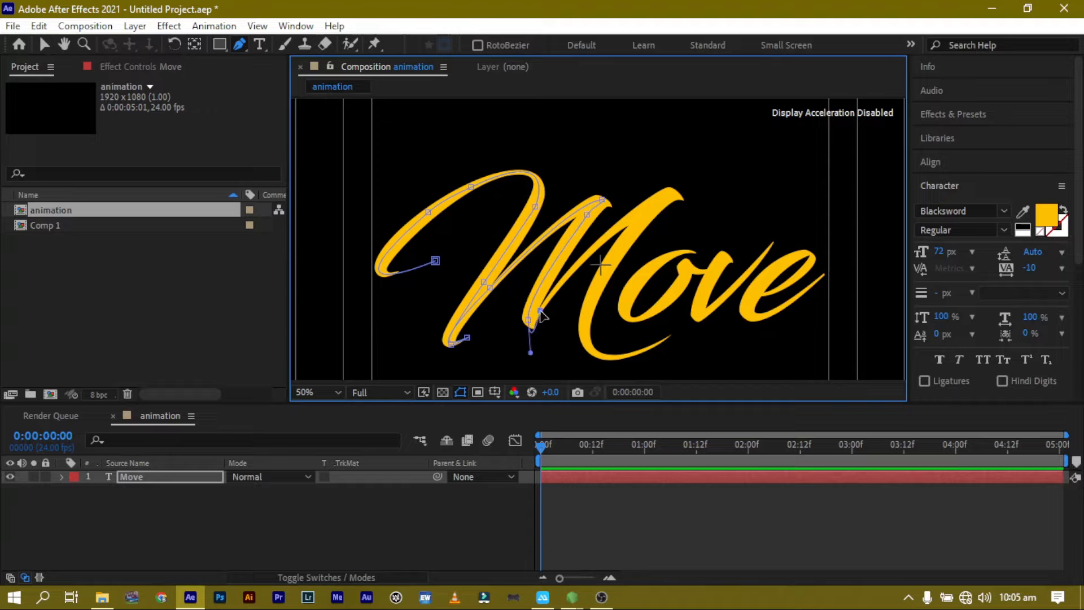
Add a vertex at the top of the M's last upstroke and adjust the handles of the vertices leading to it.
{"action": "left_click", "coordinate": [668, 196]}
{"action": "left_click_drag", "start_coordinate": [541, 311], "coordinate": [536, 316]}
{"action": "left_click_drag", "start_coordinate": [535, 316], "coordinate": [605, 218]}
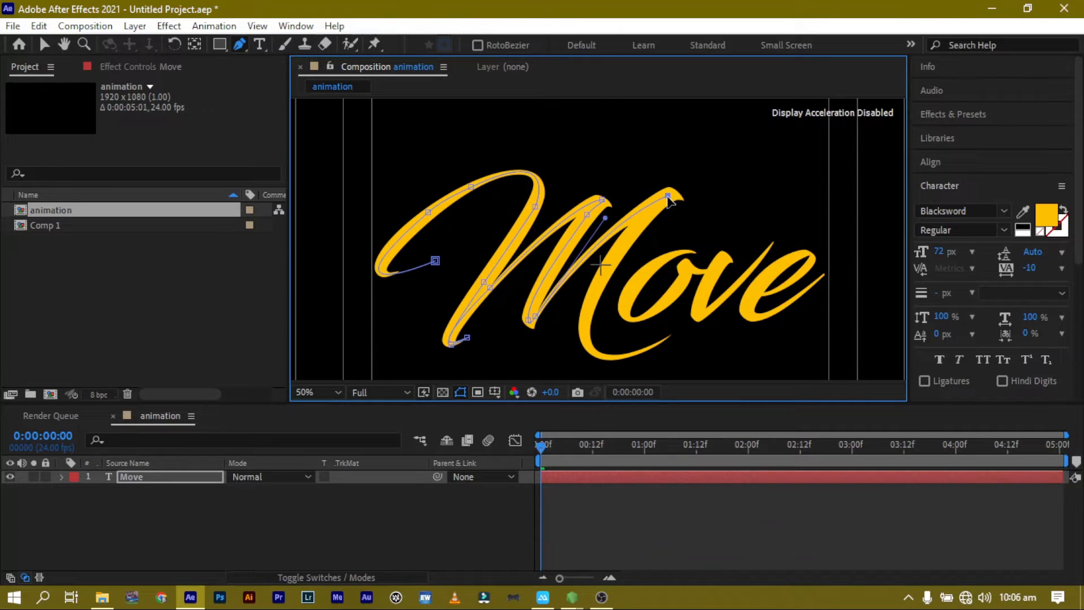
{"action": "left_click_drag", "start_coordinate": [668, 196], "coordinate": [672, 190]}
End the M path at the letter's lower-right tail and refine the handles of the lower vertices.
{"action": "left_click_drag", "start_coordinate": [678, 330], "coordinate": [870, 208]}
{"action": "left_click_drag", "start_coordinate": [575, 338], "coordinate": [571, 318]}
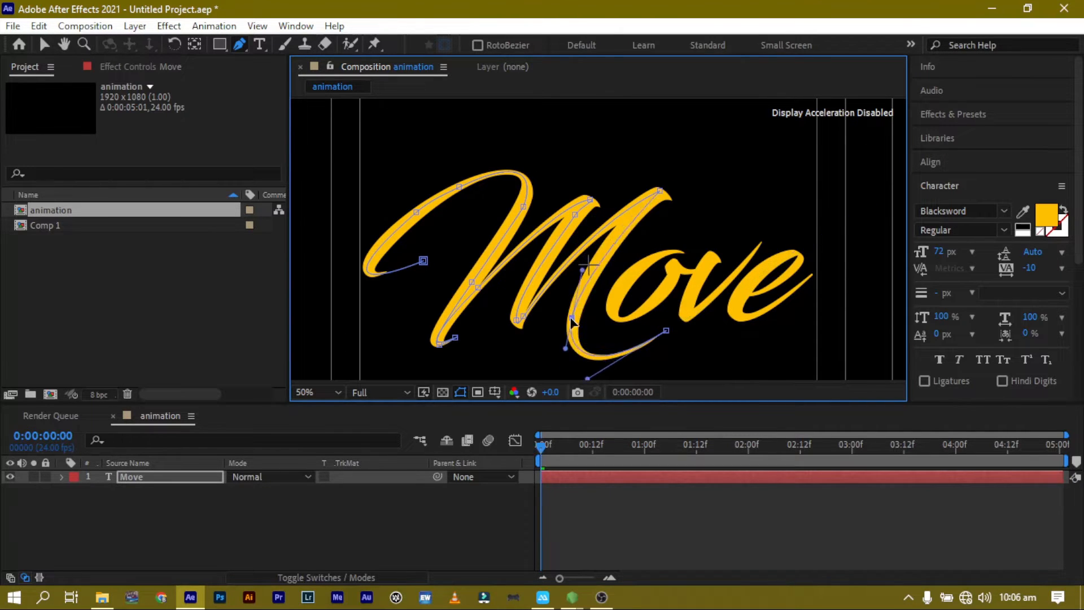
{"action": "left_click_drag", "start_coordinate": [582, 270], "coordinate": [582, 265]}
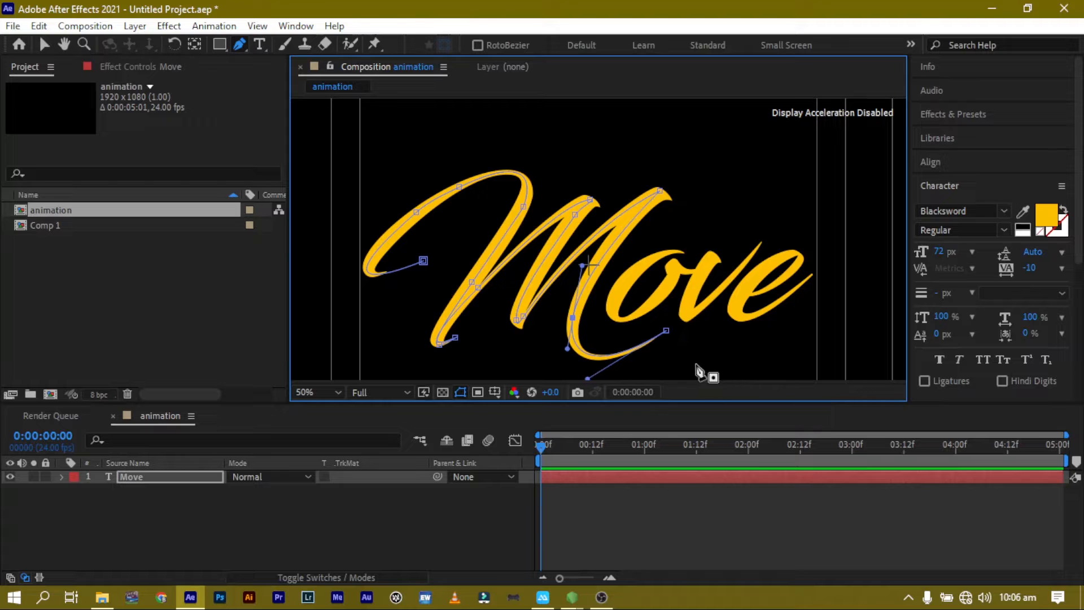
Start a second Pen path on the o, placing vertices with handles around its bowl.
{"action": "left_click", "coordinate": [687, 258]}
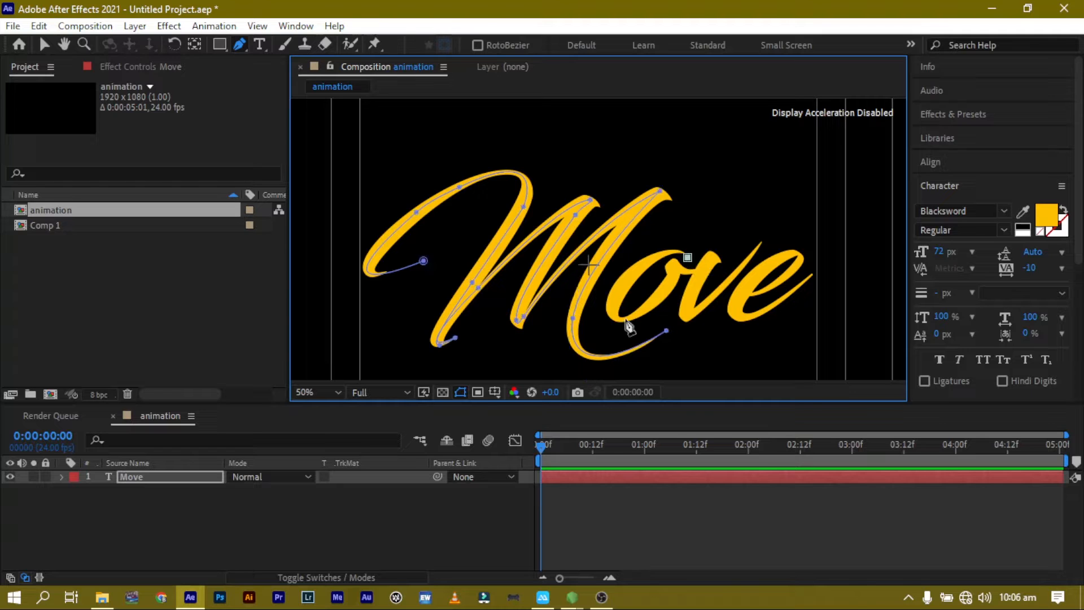
{"action": "mouse_move", "coordinate": [619, 324]}
{"action": "left_mouse_down"}
{"action": "mouse_move", "coordinate": [658, 368]}
{"action": "mouse_move", "coordinate": [634, 364]}
{"action": "mouse_move", "coordinate": [626, 339]}
{"action": "mouse_move", "coordinate": [605, 327]}
{"action": "mouse_move", "coordinate": [635, 314]}
{"action": "left_mouse_up"}
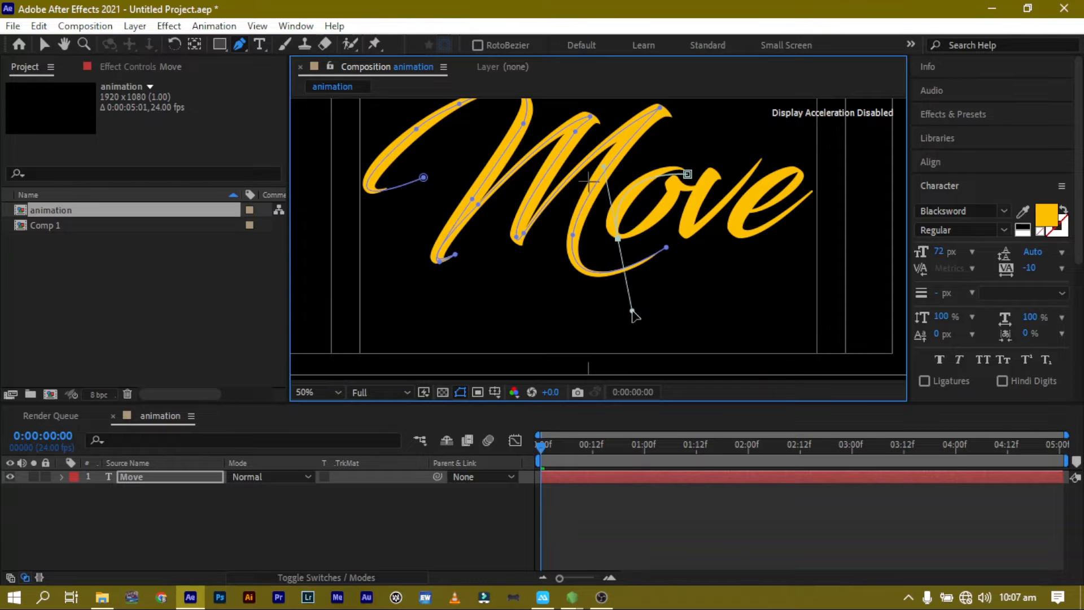
{"action": "left_click", "coordinate": [618, 207]}
{"action": "mouse_move", "coordinate": [619, 209]}
{"action": "left_mouse_down"}
{"action": "mouse_move", "coordinate": [609, 231]}
{"action": "mouse_move", "coordinate": [613, 223]}
{"action": "left_mouse_up"}
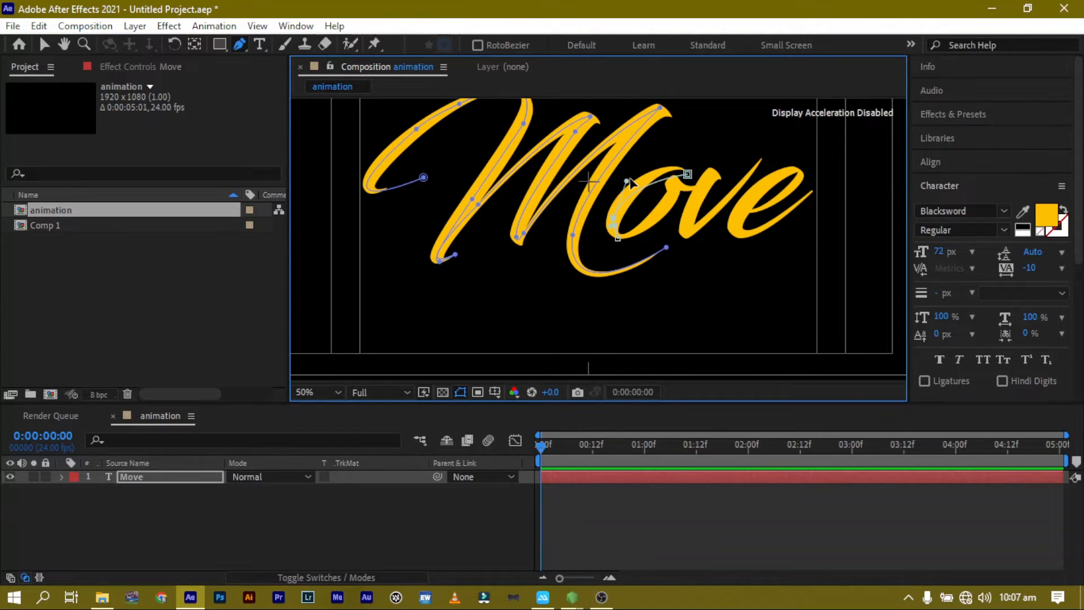
{"action": "left_click_drag", "start_coordinate": [627, 182], "coordinate": [667, 144]}
{"action": "left_click", "coordinate": [643, 226]}
{"action": "key", "text": "ctrl+z"}
{"action": "left_click_drag", "start_coordinate": [644, 227], "coordinate": [676, 192]}
{"action": "mouse_move", "coordinate": [677, 195]}
{"action": "left_mouse_down"}
{"action": "mouse_move", "coordinate": [700, 191]}
{"action": "mouse_move", "coordinate": [654, 222]}
{"action": "mouse_move", "coordinate": [672, 192]}
{"action": "left_mouse_up"}
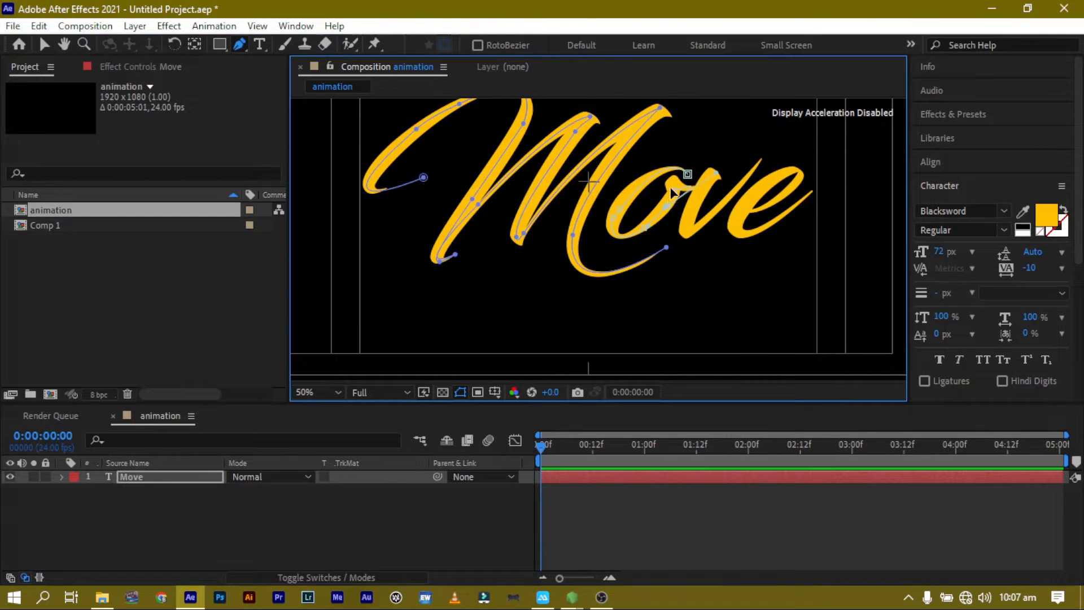
{"action": "key", "text": "ctrl+z"}
{"action": "key", "text": "ctrl+z"}
{"action": "key", "text": "ctrl+z"}
Continue the second path from the o through the connecting stroke into the v with curved vertices.
{"action": "left_click", "coordinate": [687, 172]}
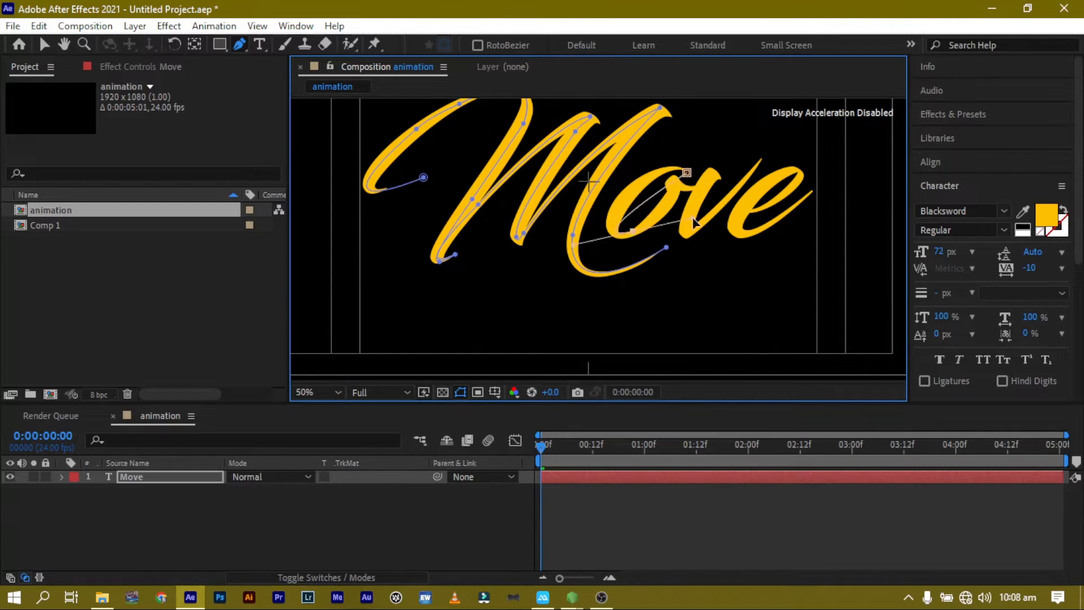
{"action": "left_click_drag", "start_coordinate": [632, 230], "coordinate": [709, 178]}
{"action": "left_click", "coordinate": [632, 230]}
{"action": "left_click", "coordinate": [718, 173]}
{"action": "left_click_drag", "start_coordinate": [687, 238], "coordinate": [703, 219]}
Trace the e's loop with further vertices and adjust their handles to complete the second path.
{"action": "left_click_drag", "start_coordinate": [766, 149], "coordinate": [763, 157]}
{"action": "left_click_drag", "start_coordinate": [813, 190], "coordinate": [744, 270]}
{"action": "left_click_drag", "start_coordinate": [768, 230], "coordinate": [730, 264]}
{"action": "left_click_drag", "start_coordinate": [779, 175], "coordinate": [782, 176]}
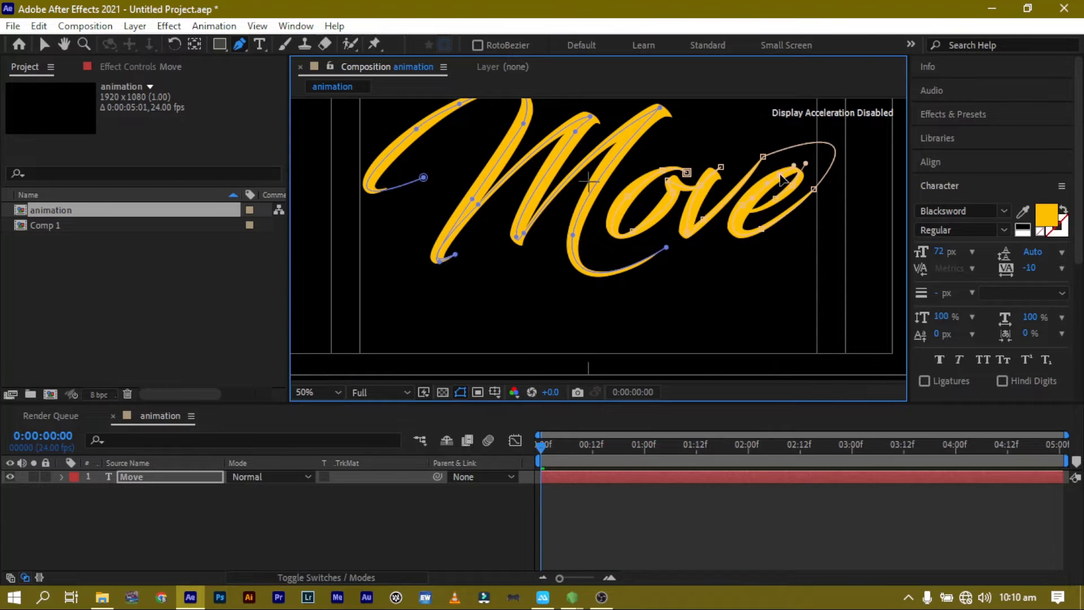
{"action": "left_click", "coordinate": [778, 199]}
{"action": "left_click_drag", "start_coordinate": [731, 267], "coordinate": [753, 223]}
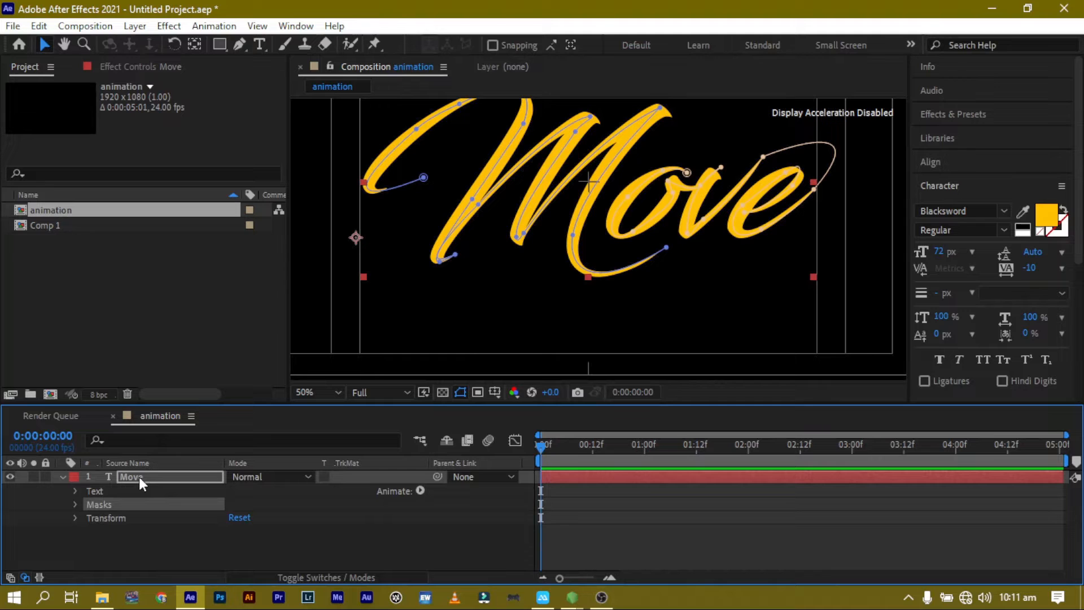
Apply the Stroke effect from the Generate category to the Move layer.
{"action": "left_click", "coordinate": [139, 476]}
{"action": "right_click", "coordinate": [140, 475]}
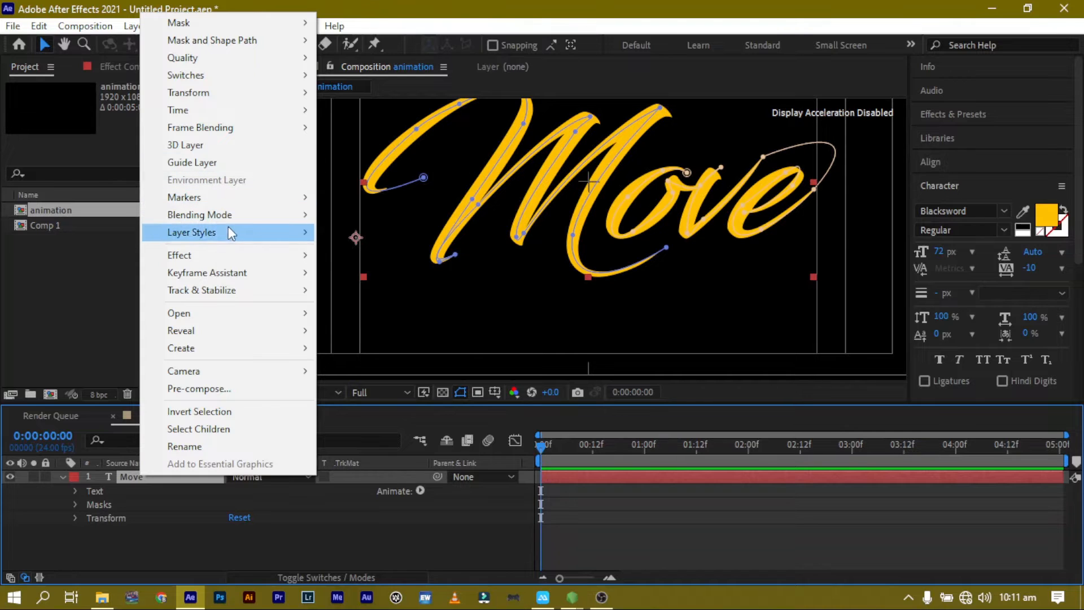
{"action": "mouse_move", "coordinate": [226, 255]}
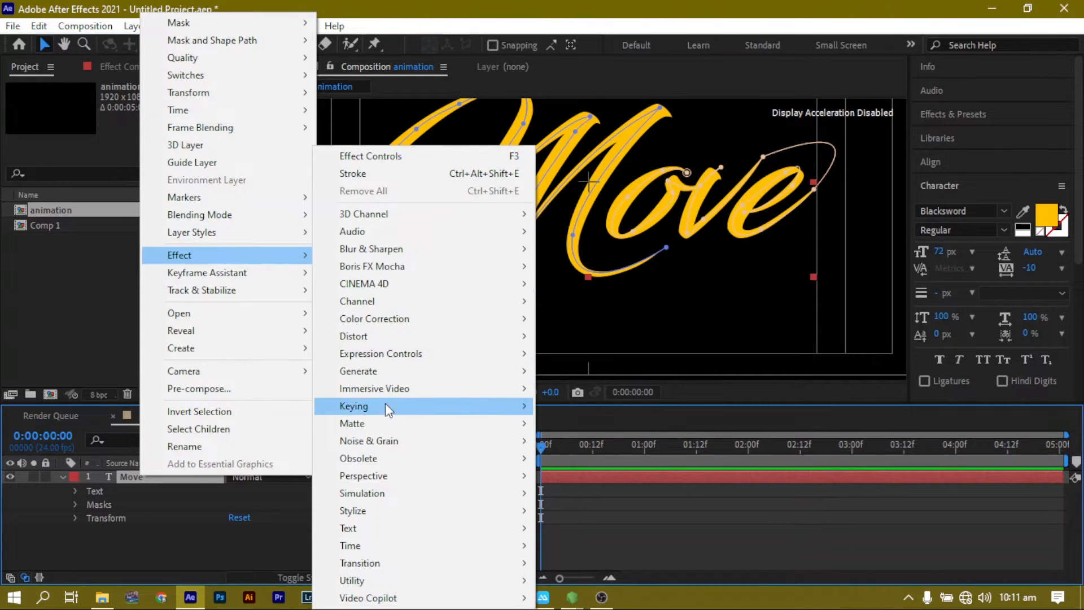
{"action": "mouse_move", "coordinate": [389, 354]}
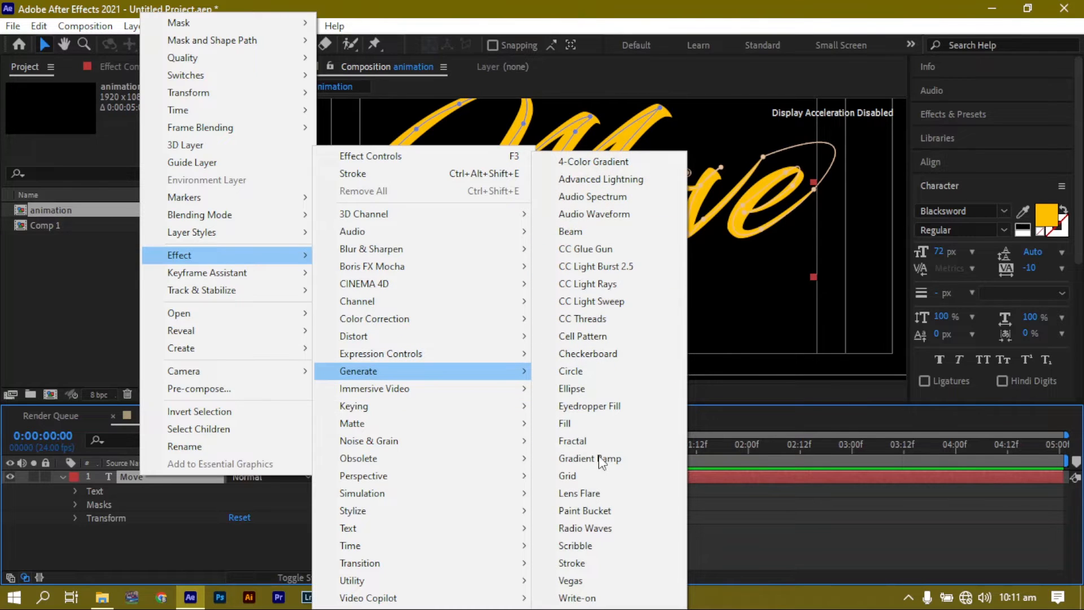
{"action": "left_click", "coordinate": [572, 563]}
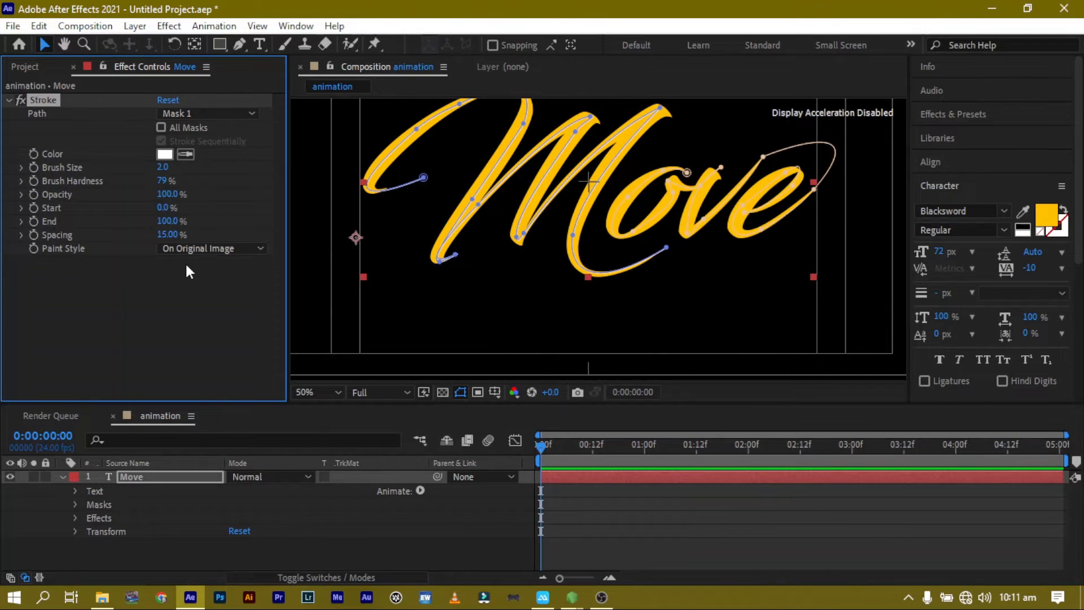
Set the Stroke's Paint Style to Reveal Original Image and turn on All Masks.
{"action": "left_click", "coordinate": [198, 248]}
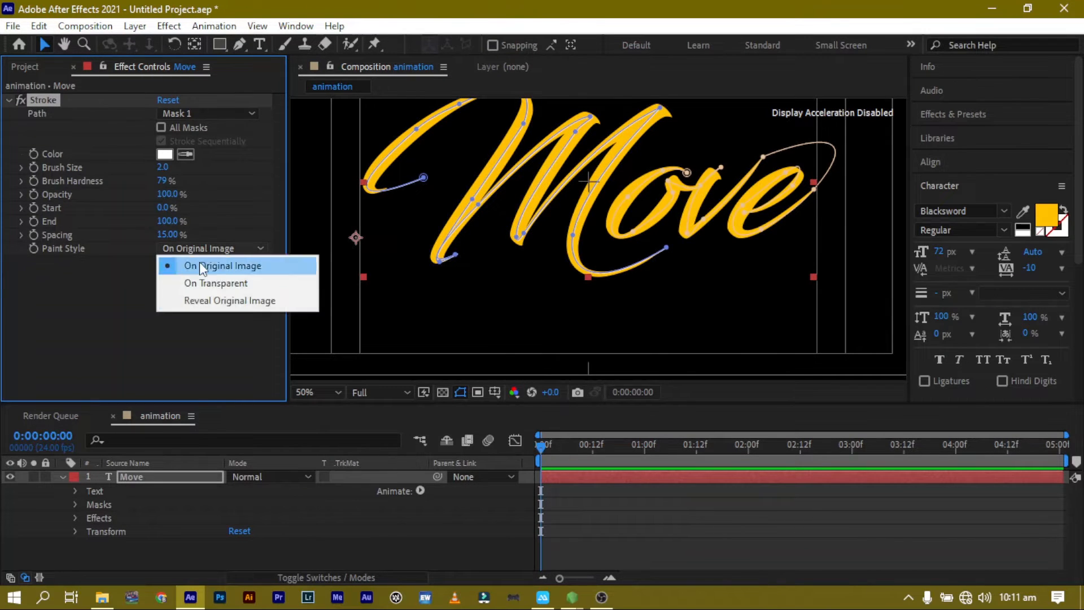
{"action": "left_click", "coordinate": [219, 299]}
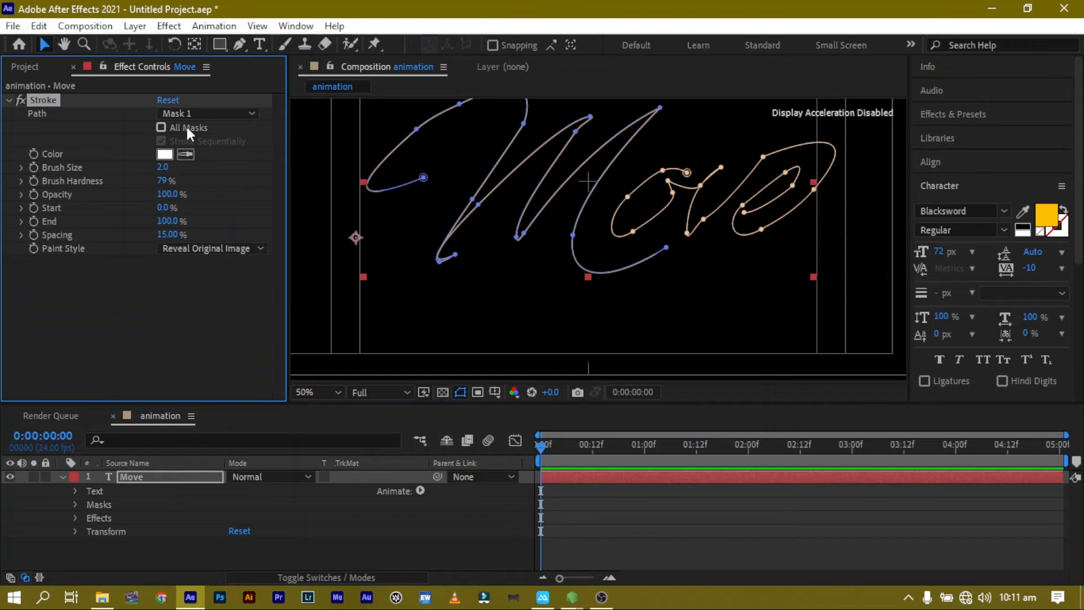
{"action": "left_click", "coordinate": [187, 129]}
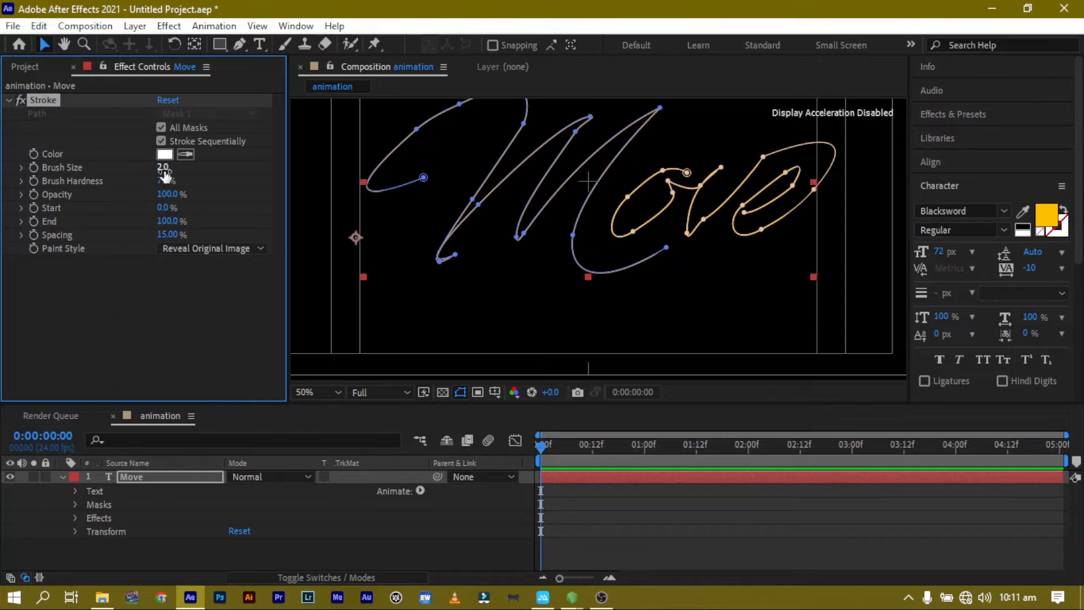
Set Brush Size to 32 and keyframe End from 0% at the start to 100% at one second.
{"action": "left_click_drag", "start_coordinate": [163, 175], "coordinate": [388, 159]}
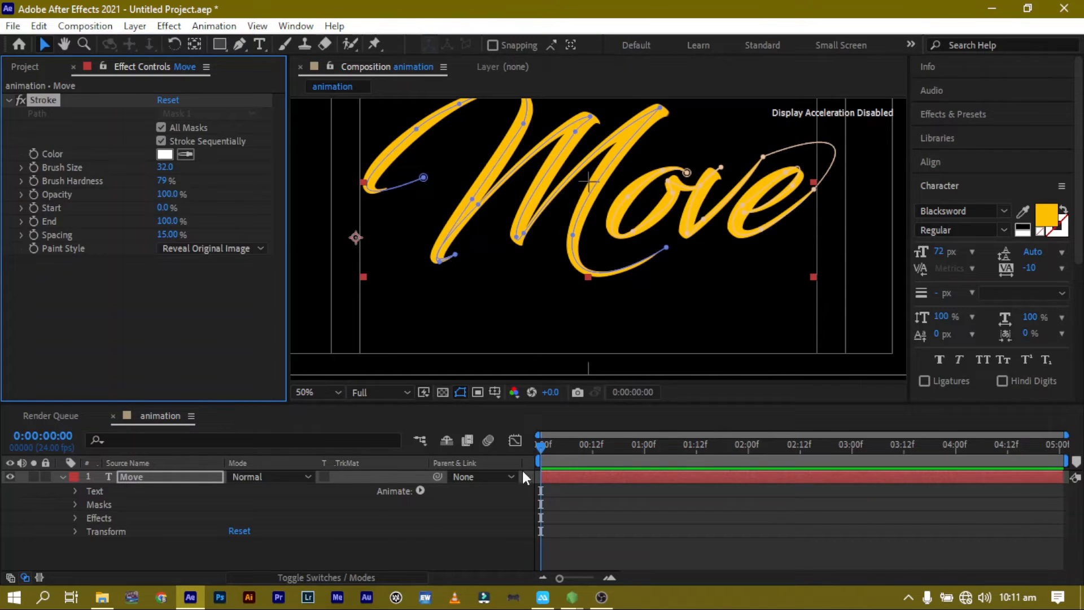
{"action": "left_click", "coordinate": [540, 445]}
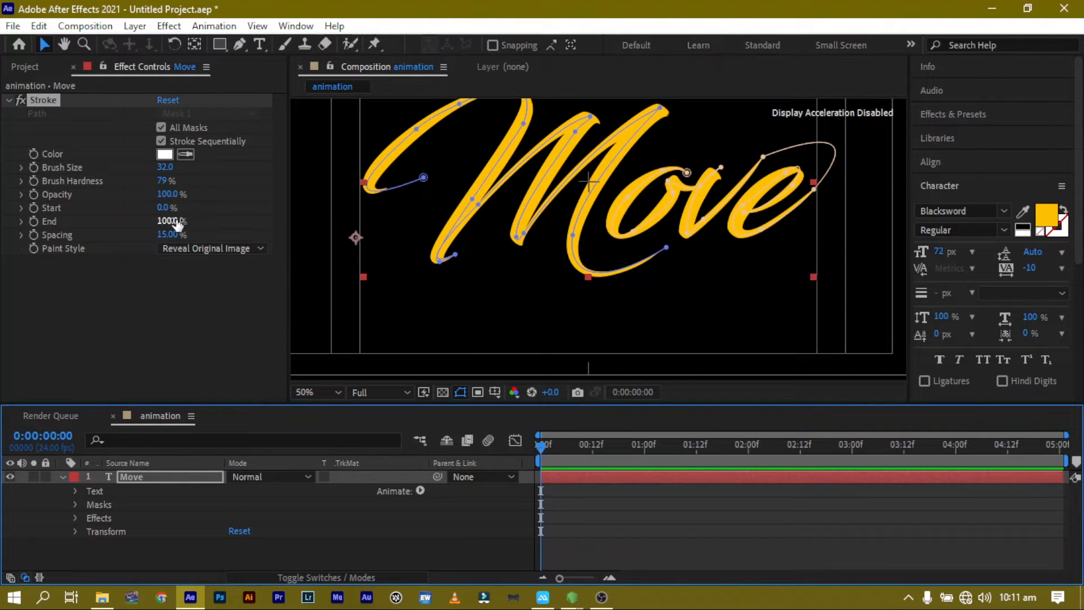
{"action": "left_click_drag", "start_coordinate": [174, 222], "coordinate": [3, 247]}
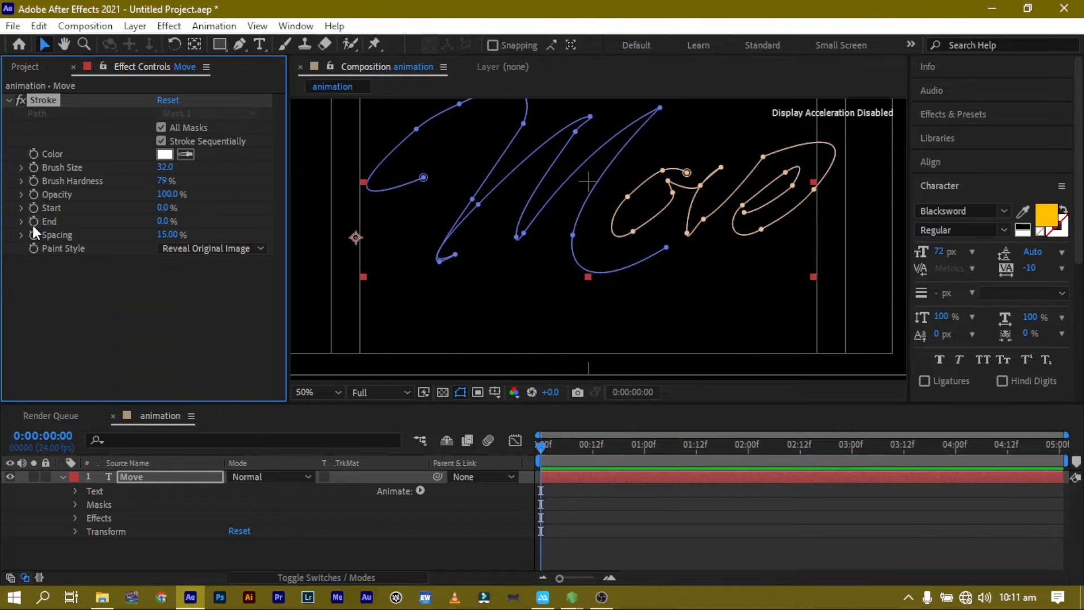
{"action": "left_click", "coordinate": [33, 225]}
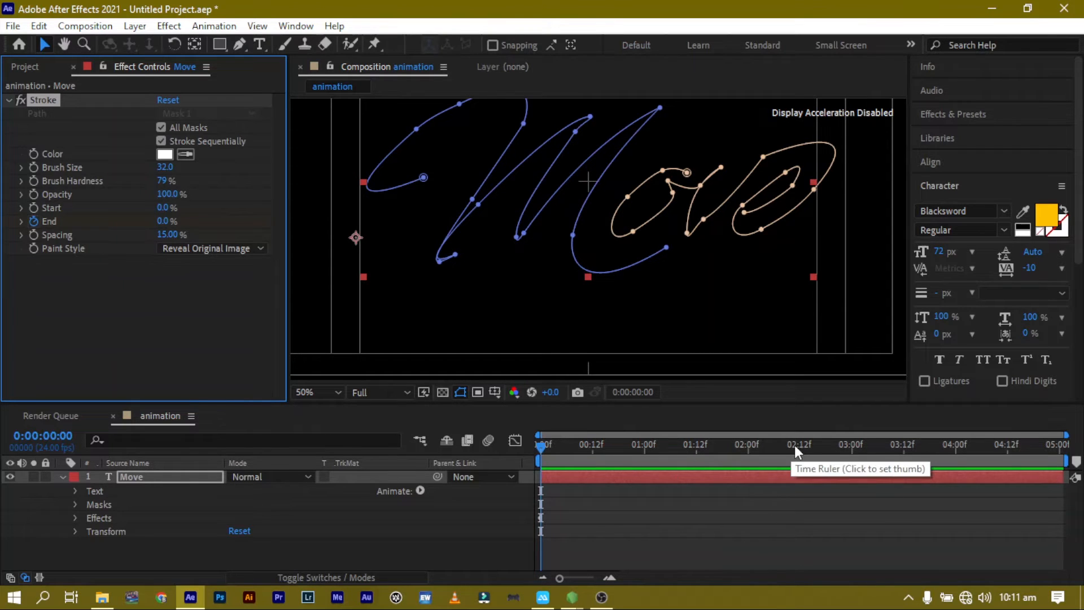
{"action": "left_click", "coordinate": [748, 453]}
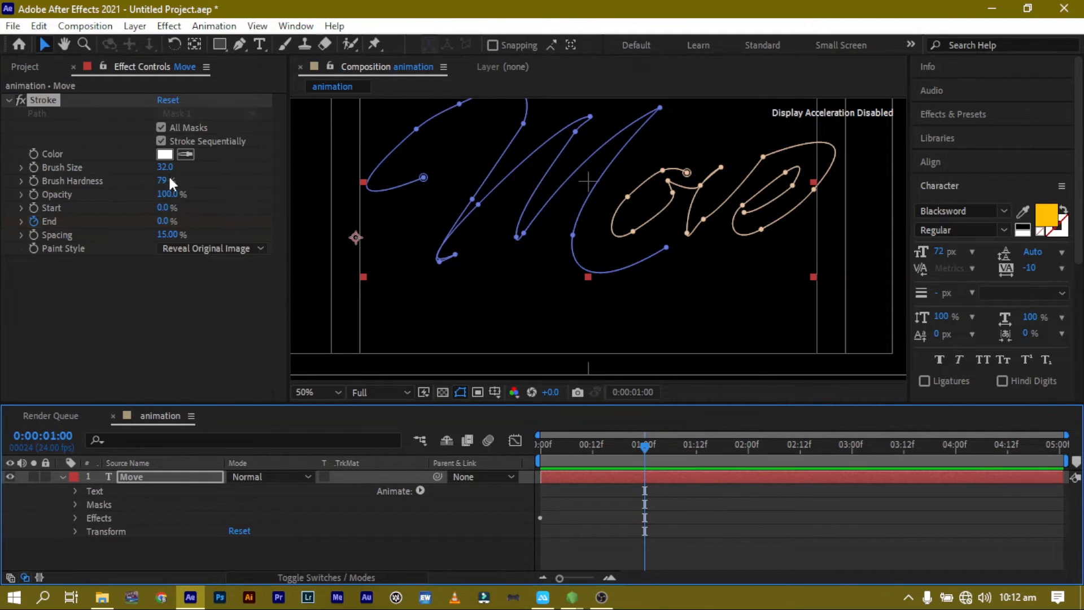
{"action": "left_click_drag", "start_coordinate": [164, 221], "coordinate": [343, 227]}
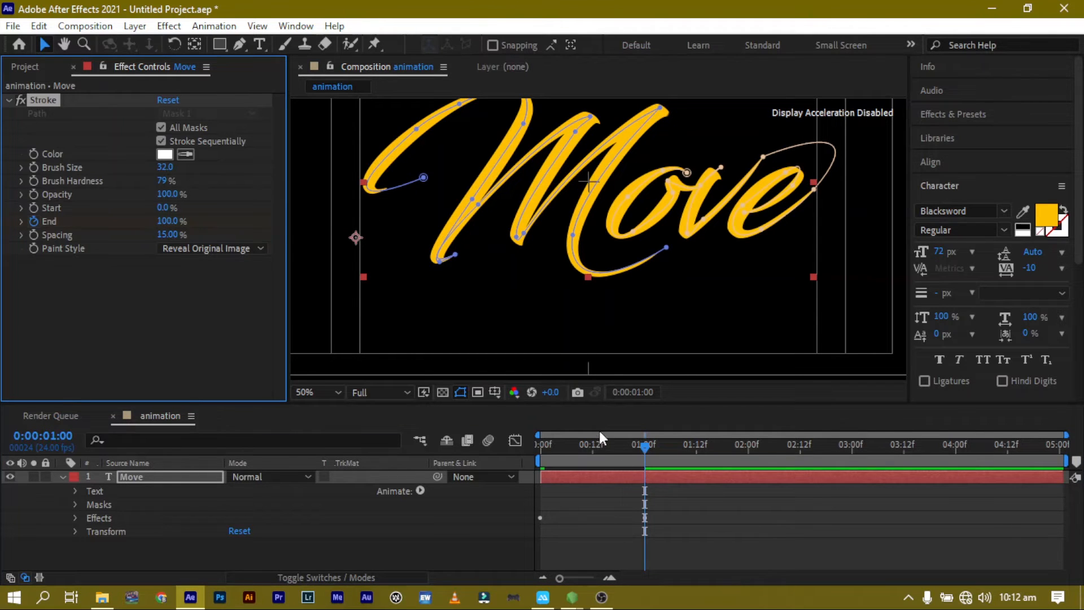
Preview the write-on animation from the beginning of the timeline.
{"action": "left_click_drag", "start_coordinate": [602, 446], "coordinate": [539, 449]}
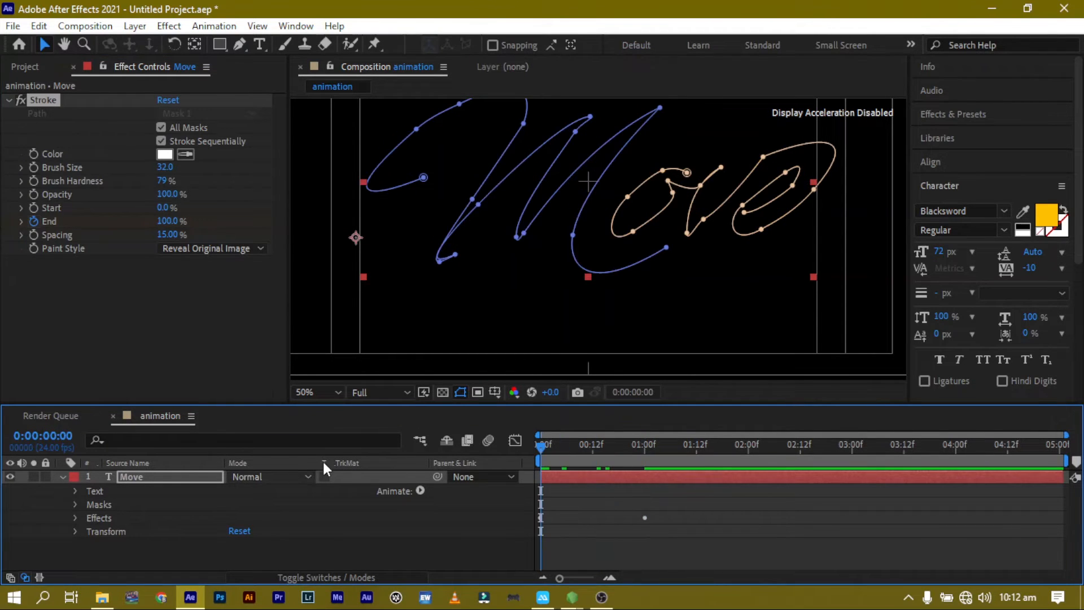
{"action": "key", "text": "space"}
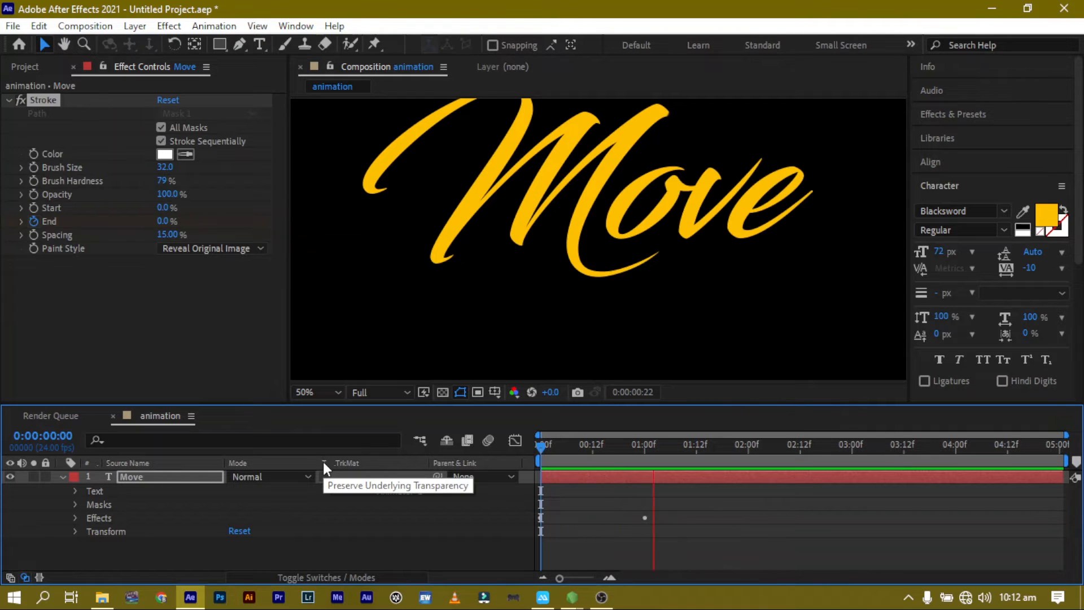
{"action": "key", "text": "space"}
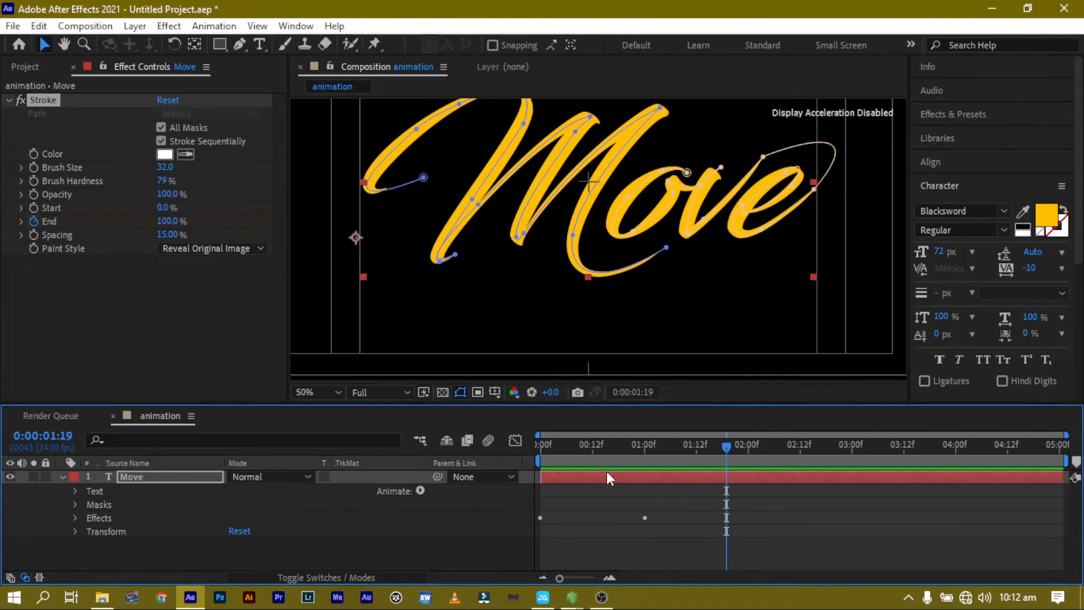
Refine the mask path where the 'v' joins the 'e' using the Pen tool.
{"action": "left_click_drag", "start_coordinate": [662, 447], "coordinate": [634, 455]}
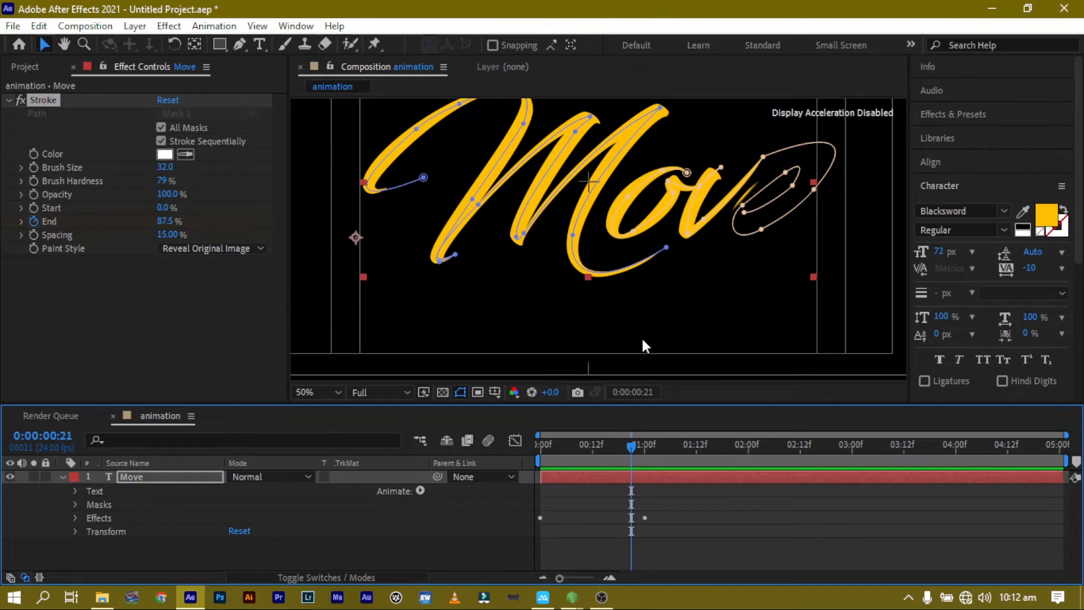
{"action": "left_click", "coordinate": [736, 197]}
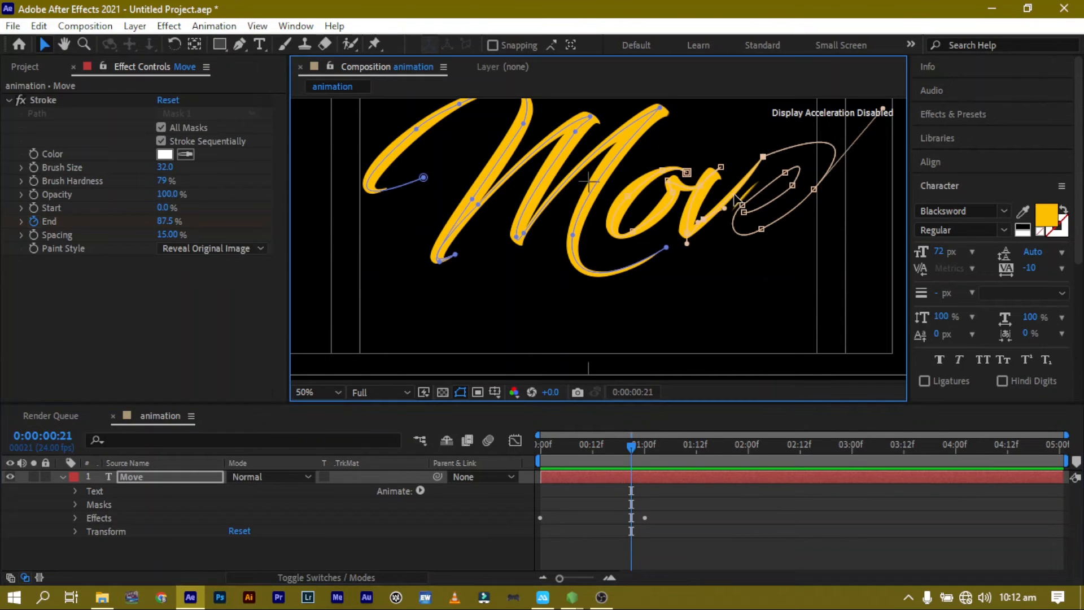
{"action": "key", "text": "period"}
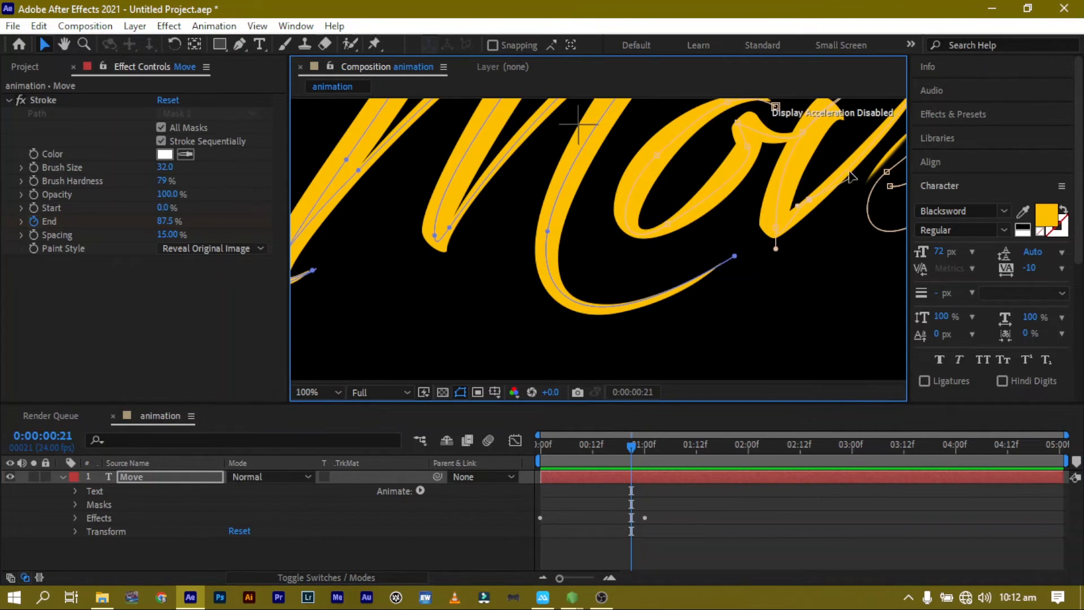
{"action": "key", "text": "g"}
{"action": "left_click", "coordinate": [864, 155]}
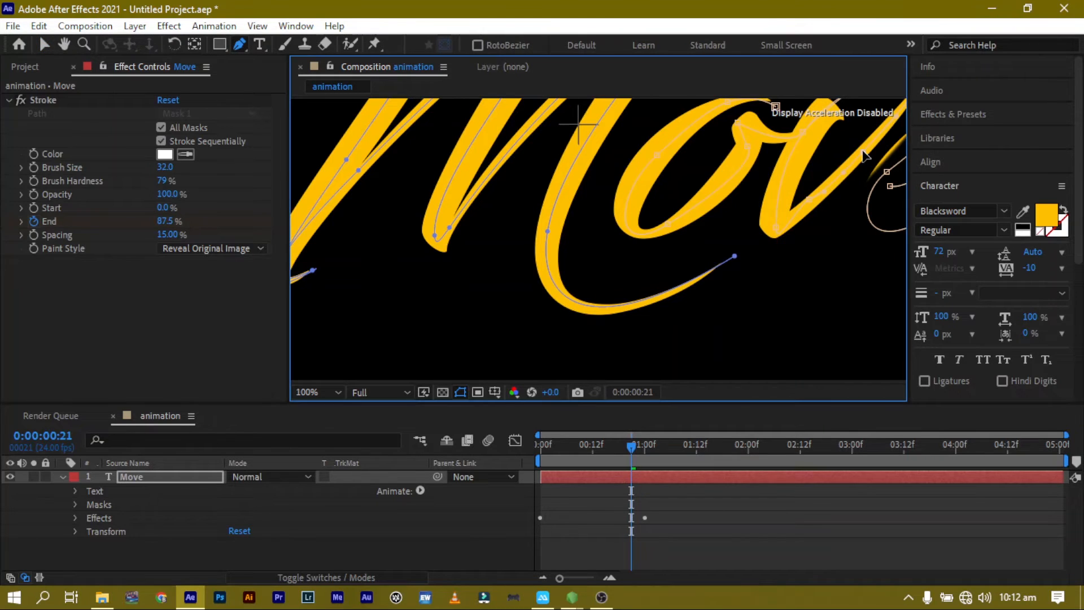
{"action": "left_click_drag", "start_coordinate": [863, 150], "coordinate": [854, 149]}
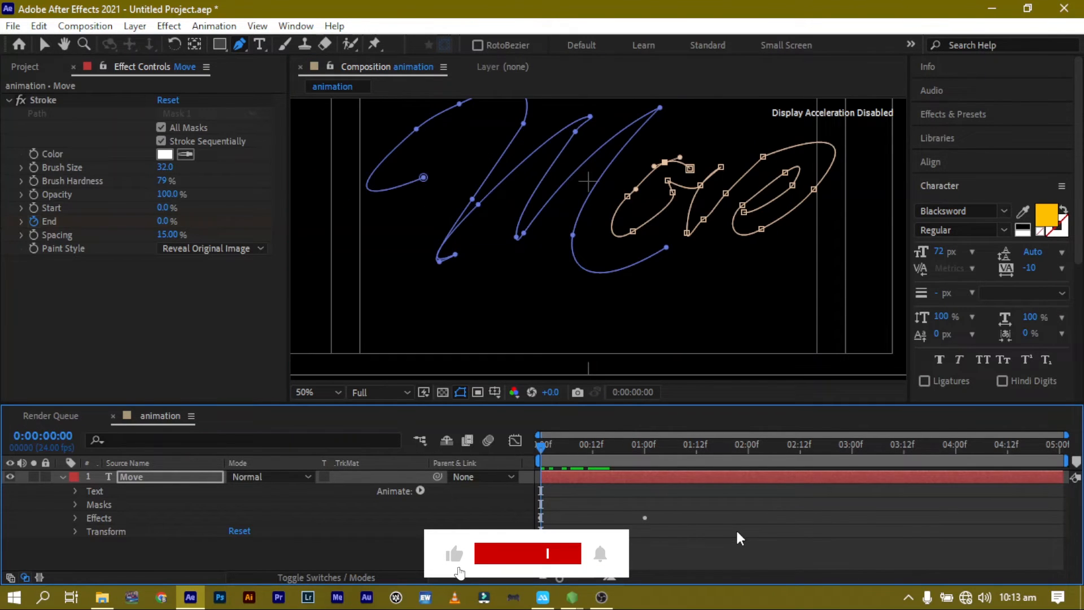
Preview the write-on animation.
{"action": "key", "text": "space"}
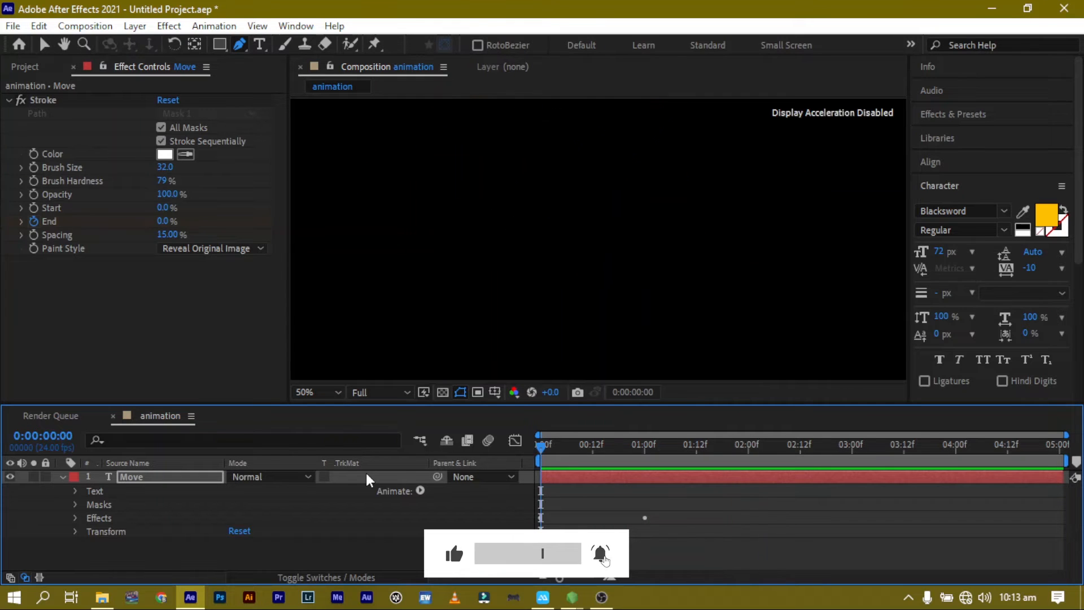
{"action": "key", "text": "space"}
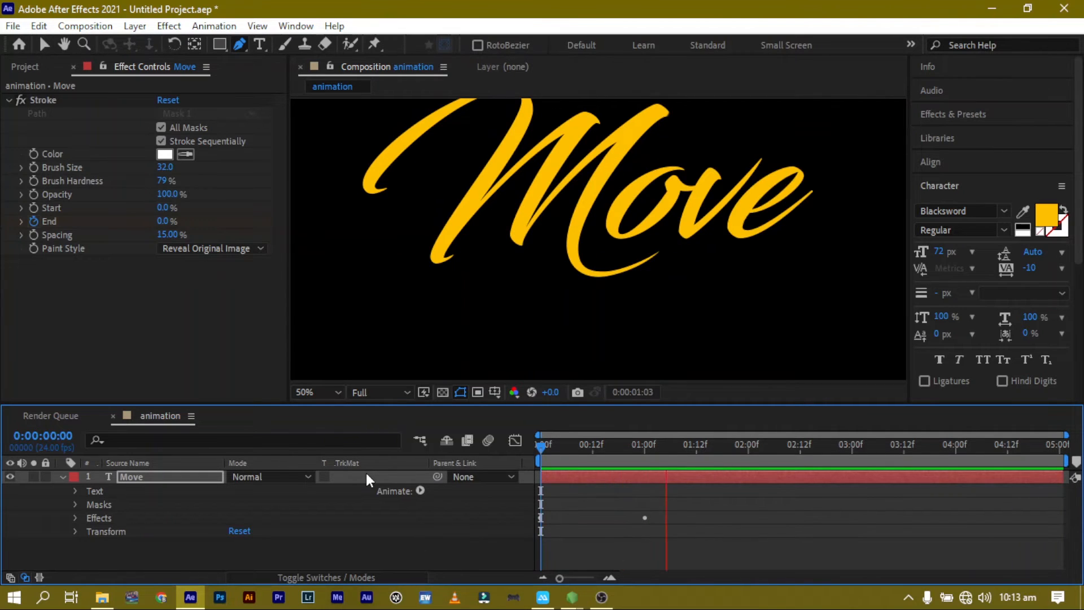
{"action": "key", "text": "space"}
Pre-compose the Move layer as Move Comp 1, moving all attributes into the new composition.
{"action": "right_click", "coordinate": [149, 476]}
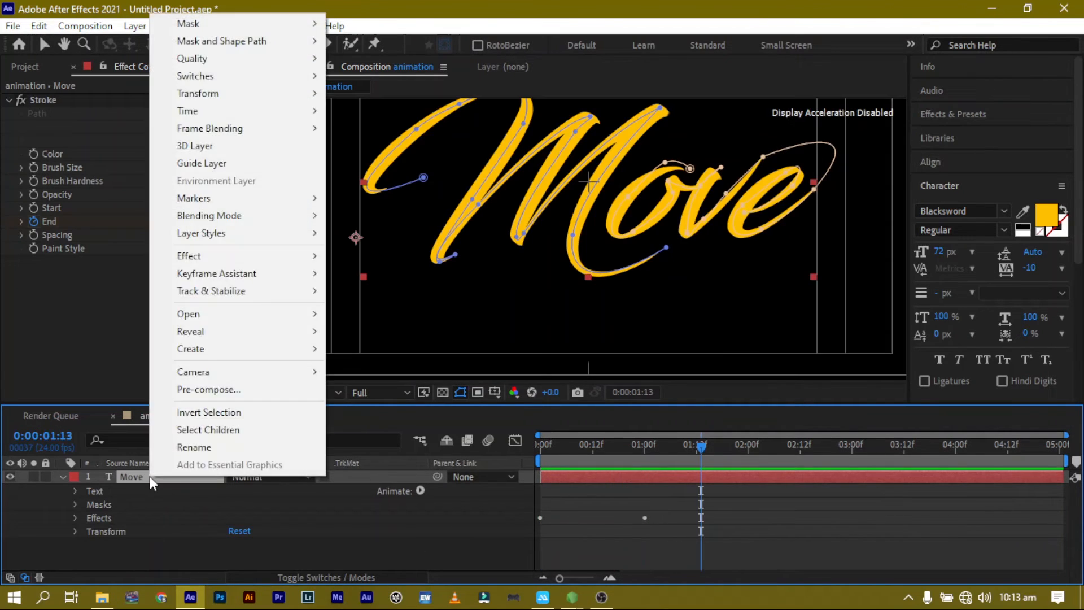
{"action": "left_click", "coordinate": [267, 388]}
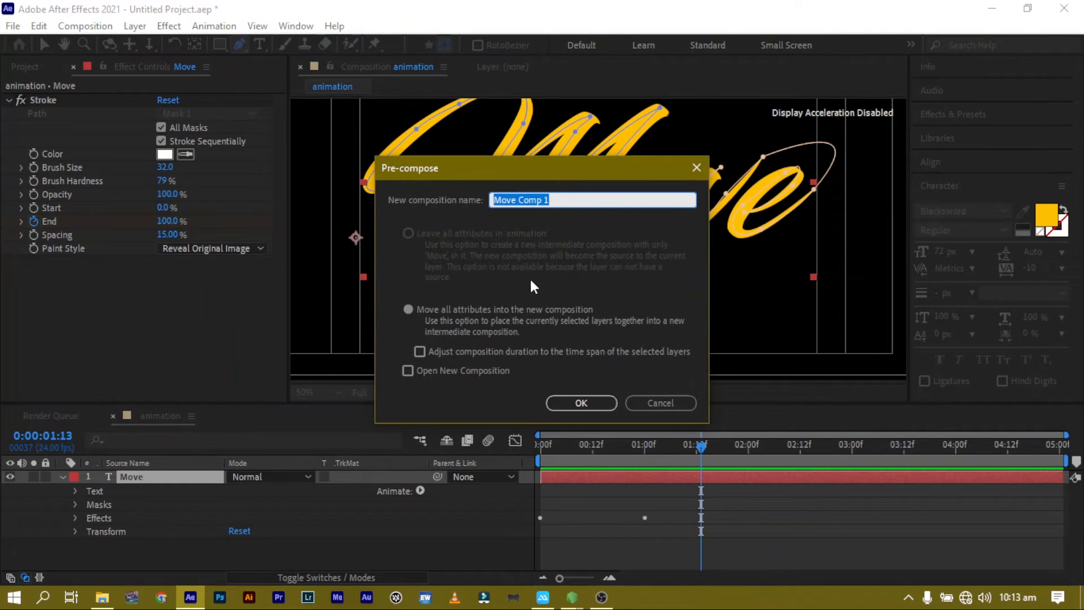
{"action": "left_click", "coordinate": [609, 400]}
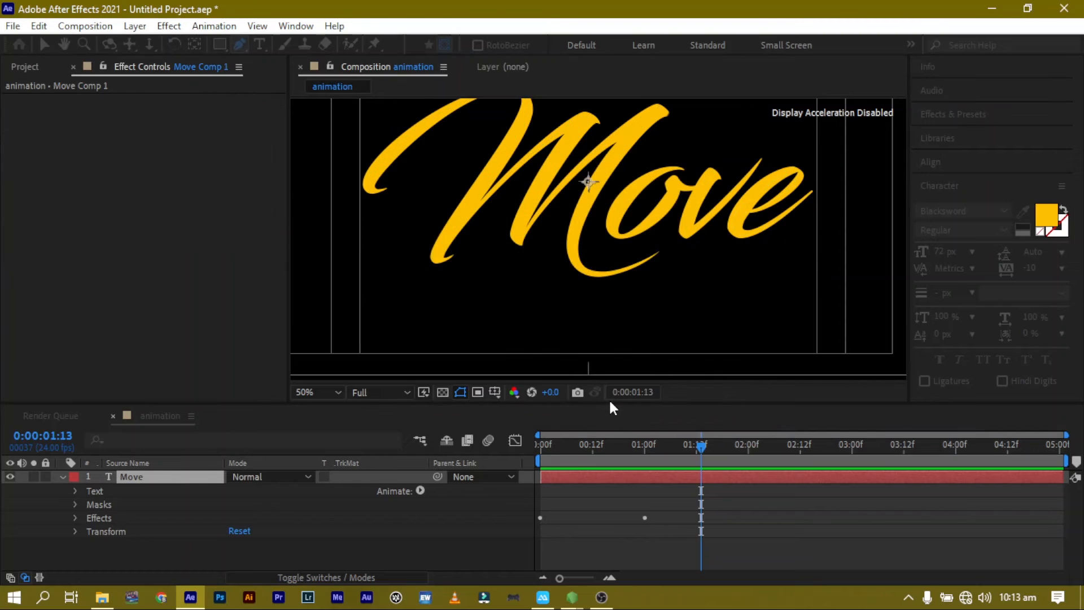
Duplicate the Move Comp 1 layer at the start of the timeline into four stacked copies.
{"action": "left_click_drag", "start_coordinate": [579, 447], "coordinate": [503, 456]}
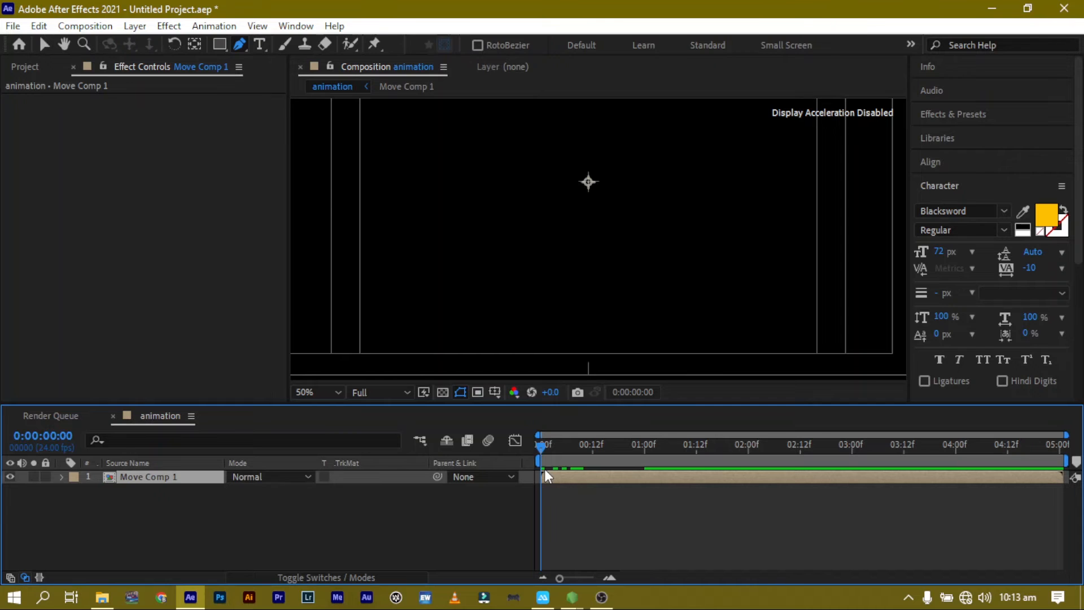
{"action": "key", "text": "ctrl+d"}
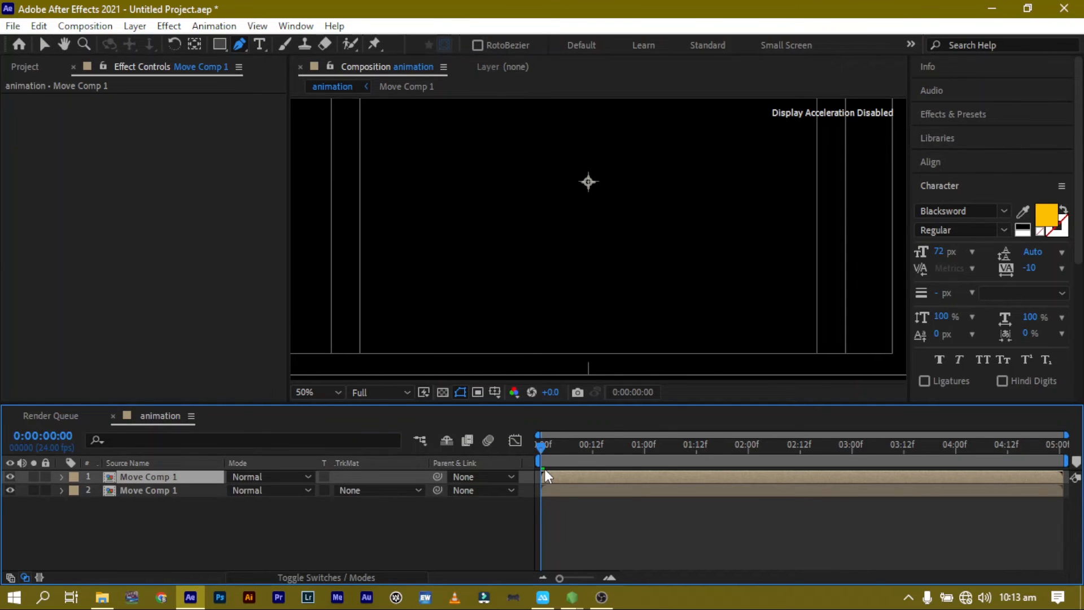
{"action": "key", "text": "ctrl+d"}
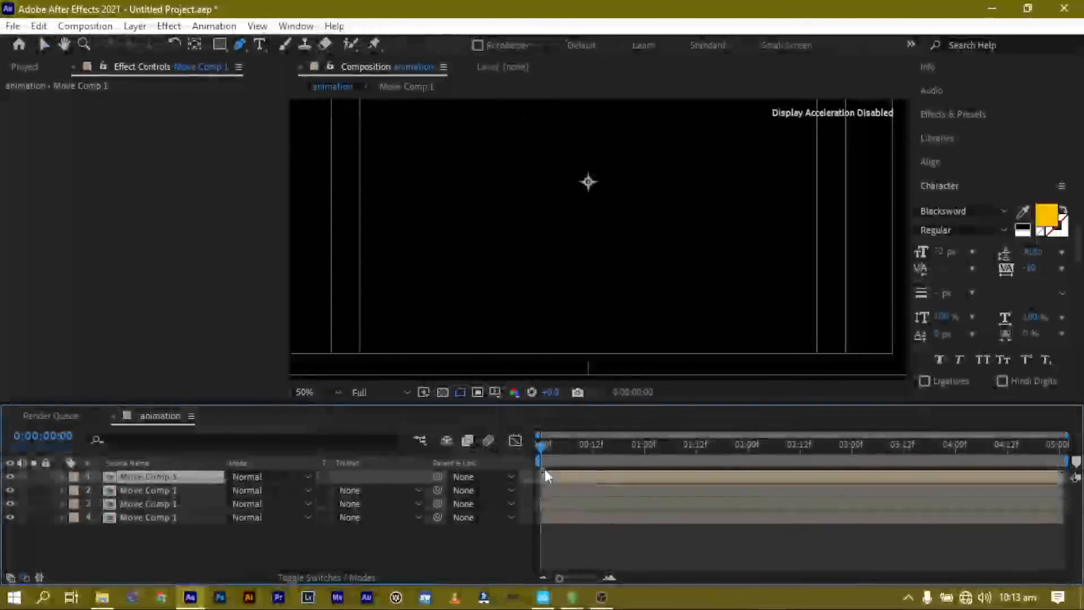
Offset layers 3, 2 and 1 in time to start at 3, 6 and 9 frames respectively.
{"action": "left_click", "coordinate": [649, 503]}
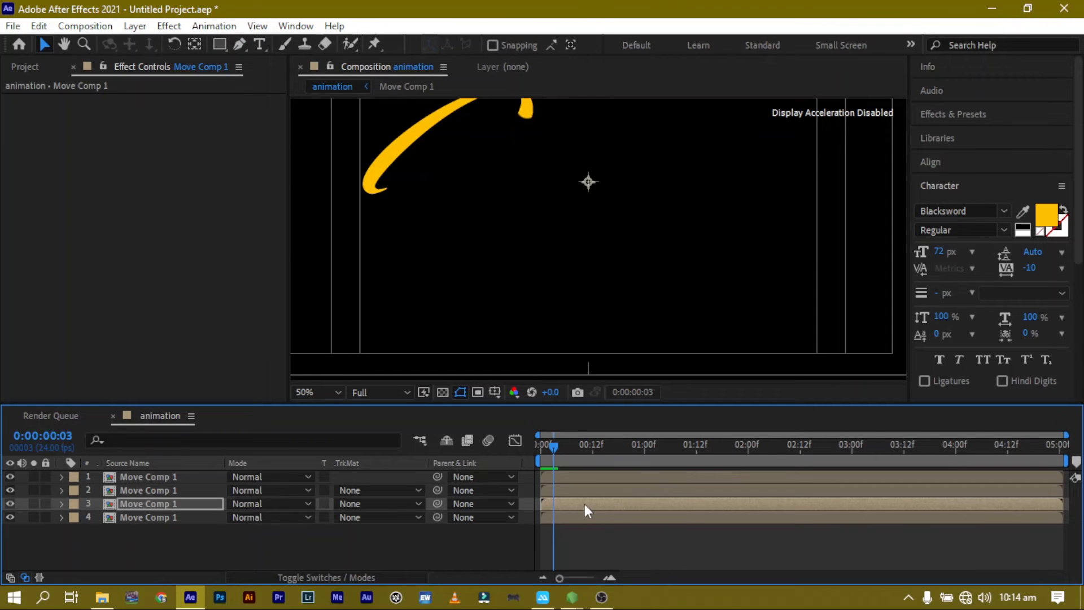
{"action": "left_click_drag", "start_coordinate": [584, 504], "coordinate": [598, 502]}
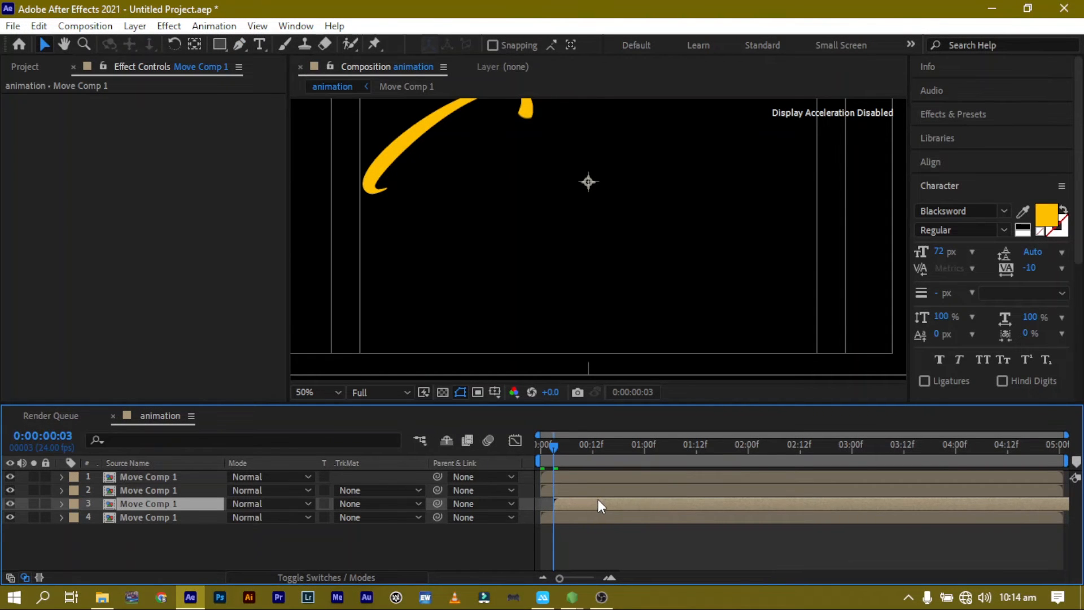
{"action": "left_click", "coordinate": [558, 486]}
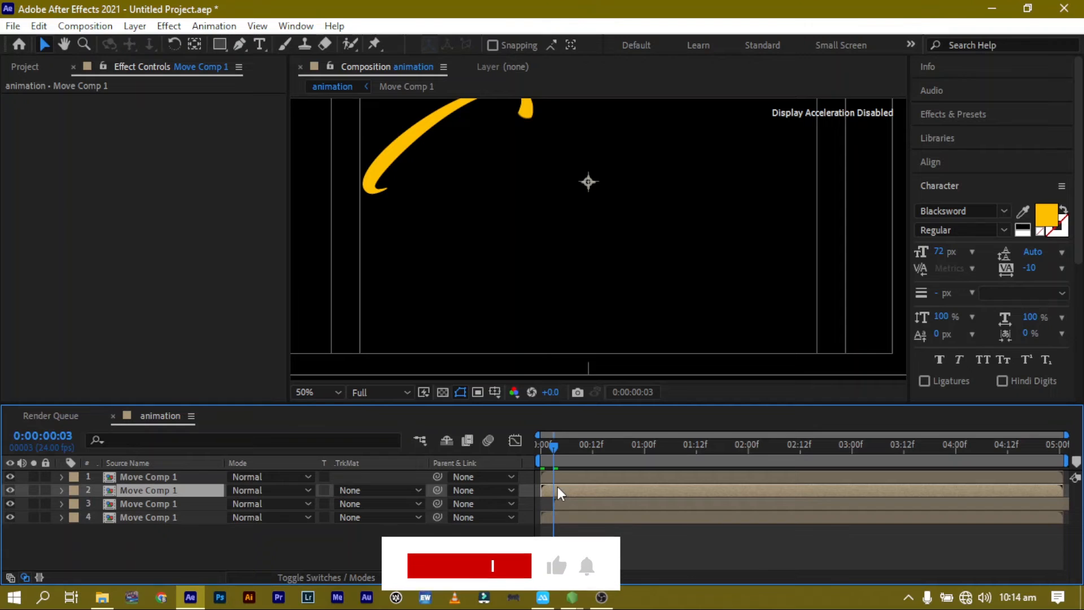
{"action": "key", "text": "space"}
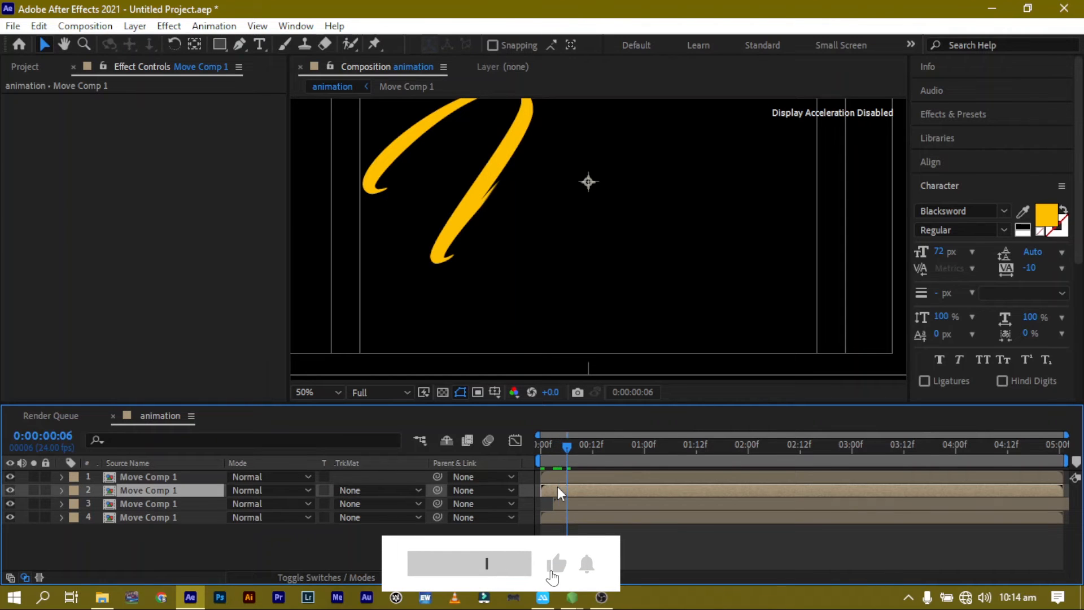
{"action": "mouse_move", "coordinate": [560, 489]}
{"action": "left_mouse_down"}
{"action": "mouse_move", "coordinate": [605, 489]}
{"action": "mouse_move", "coordinate": [581, 497]}
{"action": "left_mouse_up"}
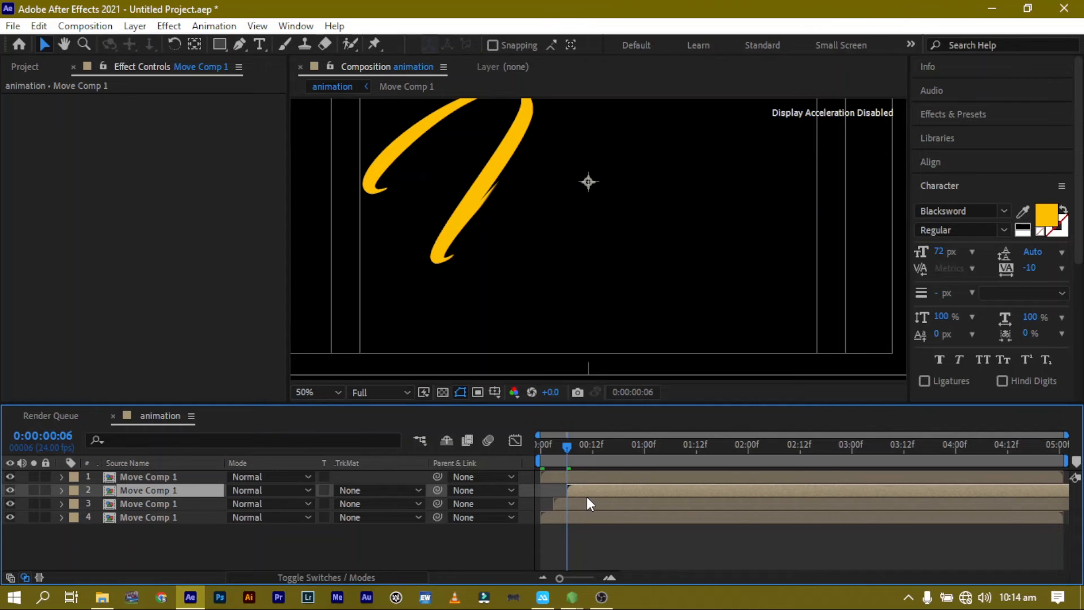
{"action": "key", "text": "space"}
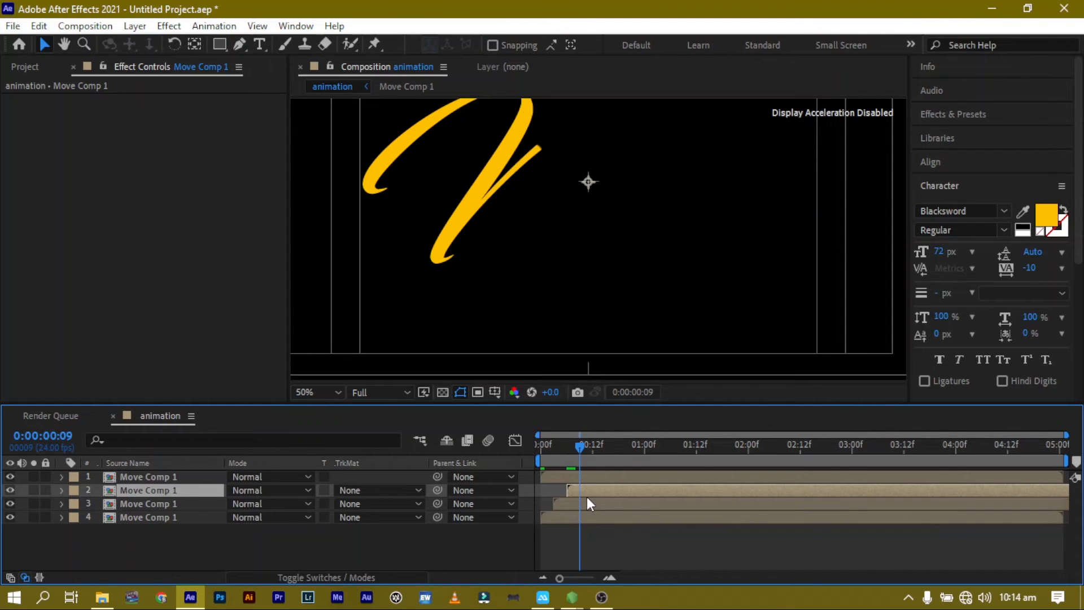
{"action": "left_click_drag", "start_coordinate": [593, 479], "coordinate": [632, 476]}
Search the effects for fill and apply the Fill effect to the top layer.
{"action": "left_click", "coordinate": [947, 113]}
{"action": "type", "text": "fi"}
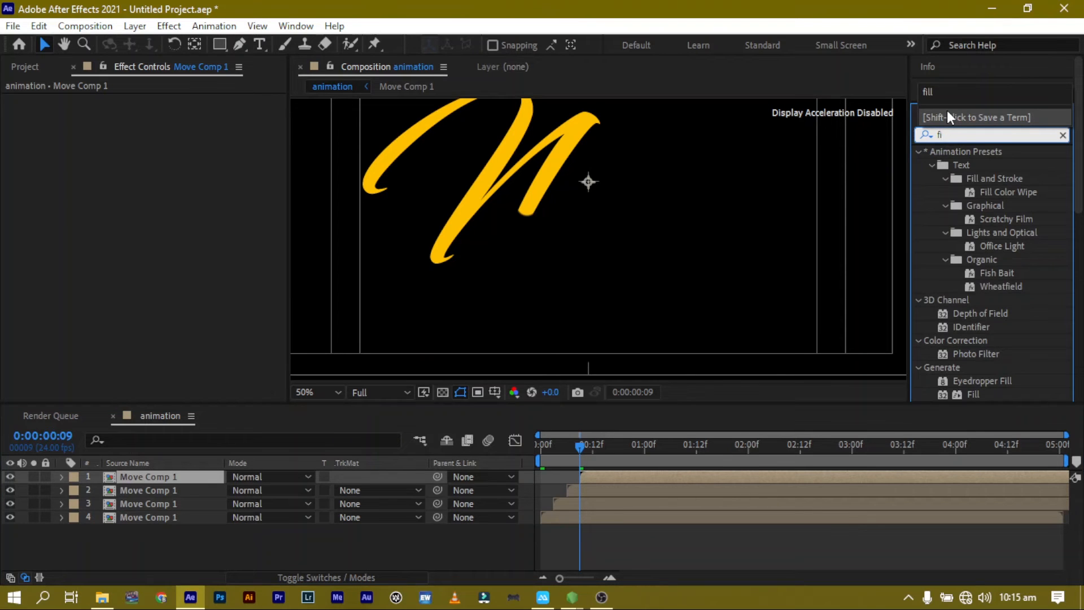
{"action": "type", "text": "ll"}
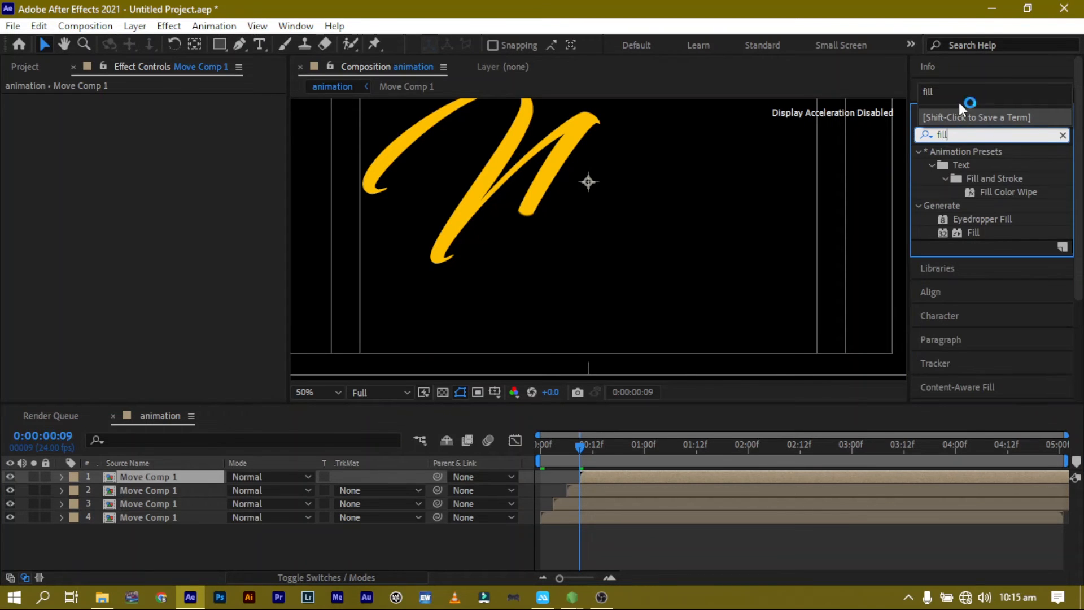
{"action": "left_click_drag", "start_coordinate": [972, 231], "coordinate": [709, 473]}
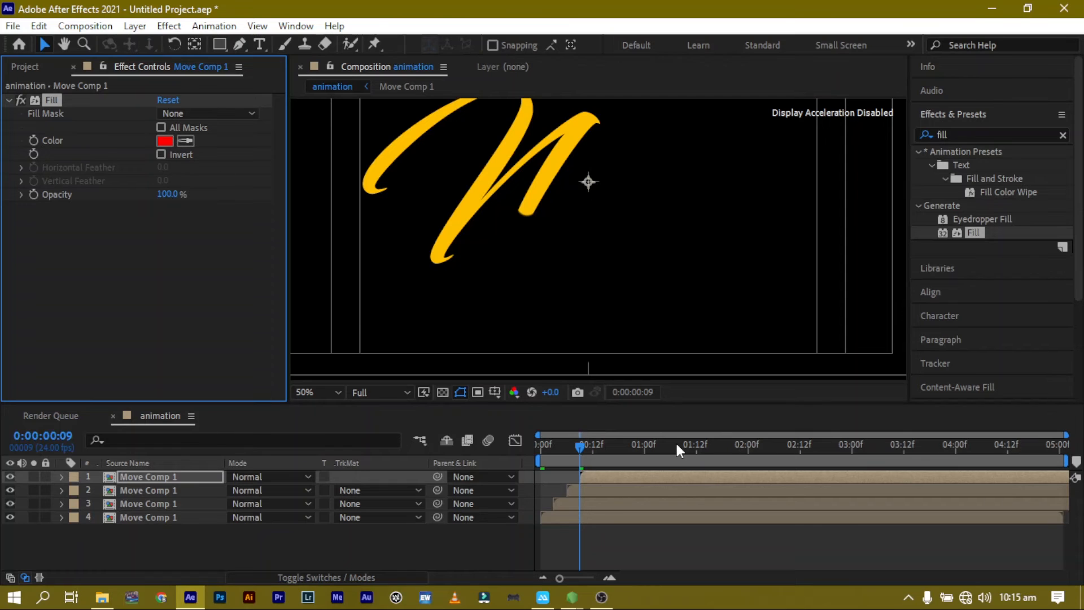
Set the top layer's Fill color to white FFFFFF.
{"action": "left_click_drag", "start_coordinate": [578, 448], "coordinate": [583, 447]}
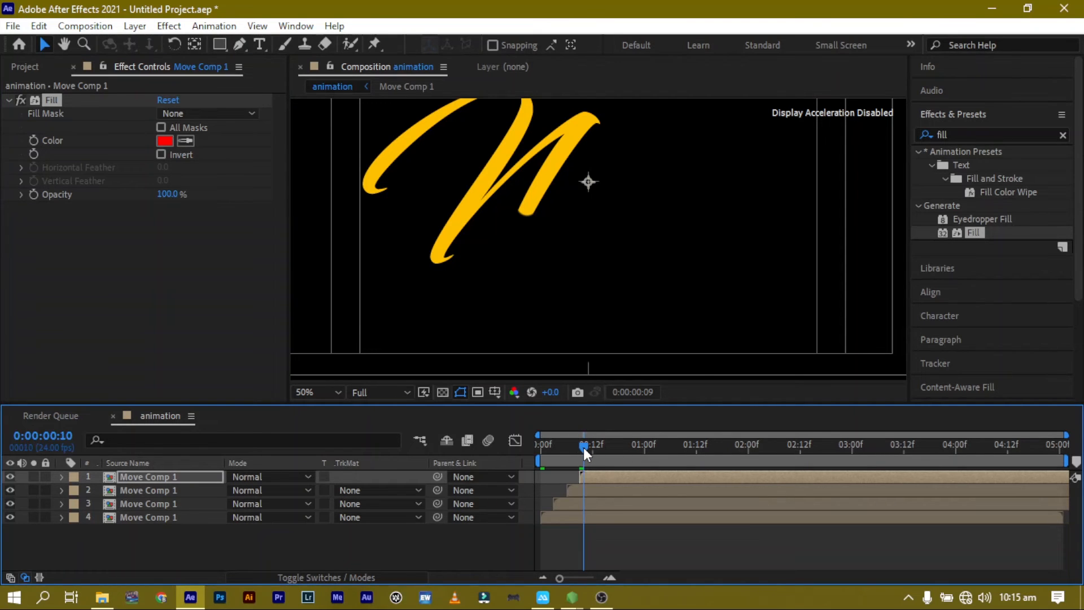
{"action": "left_click", "coordinate": [164, 139]}
{"action": "type", "text": "ffffff"}
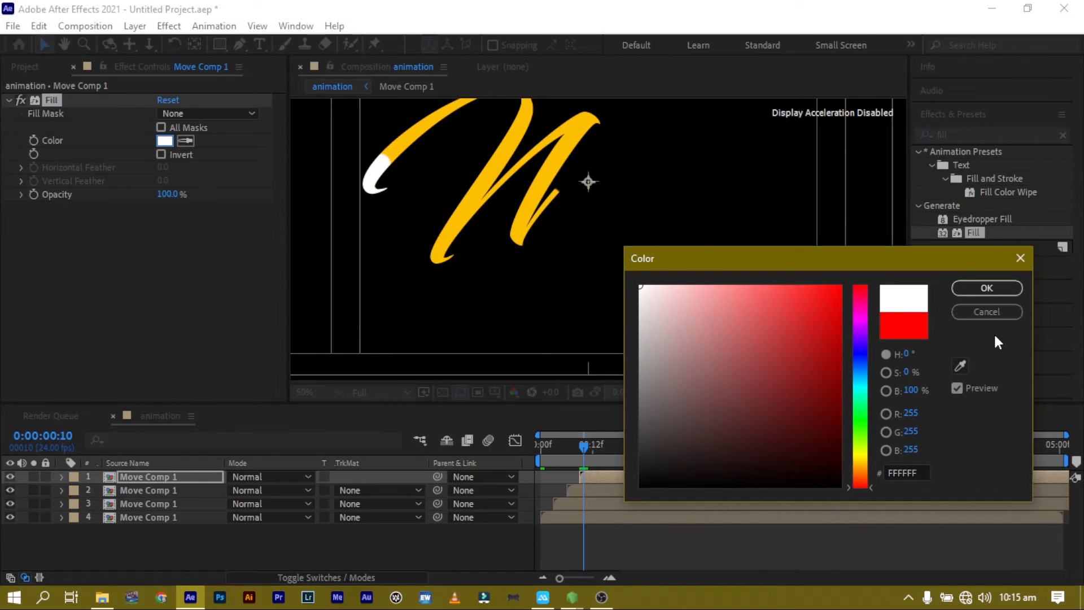
{"action": "left_click", "coordinate": [986, 288]}
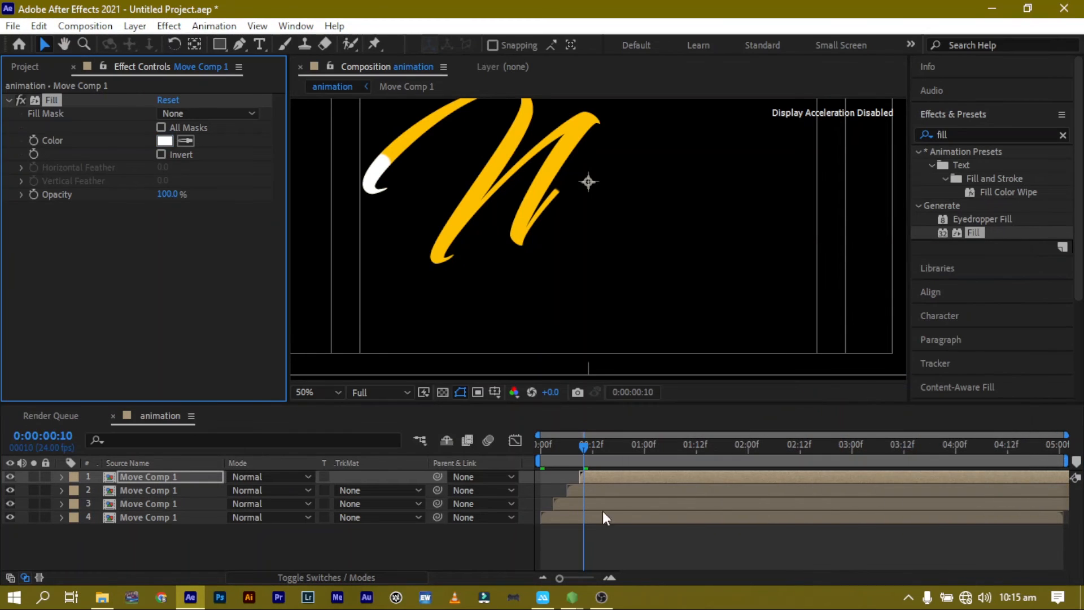
Apply the Fill effect to layers 4, 3 and 2.
{"action": "left_click", "coordinate": [572, 512]}
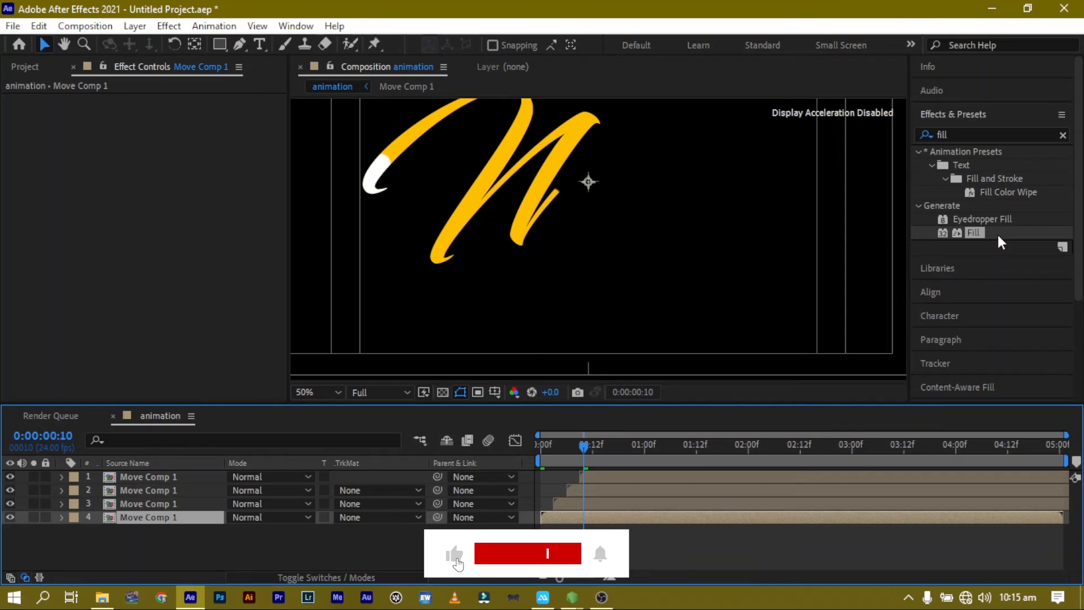
{"action": "left_click_drag", "start_coordinate": [978, 231], "coordinate": [574, 516]}
{"action": "left_click_drag", "start_coordinate": [978, 232], "coordinate": [593, 500]}
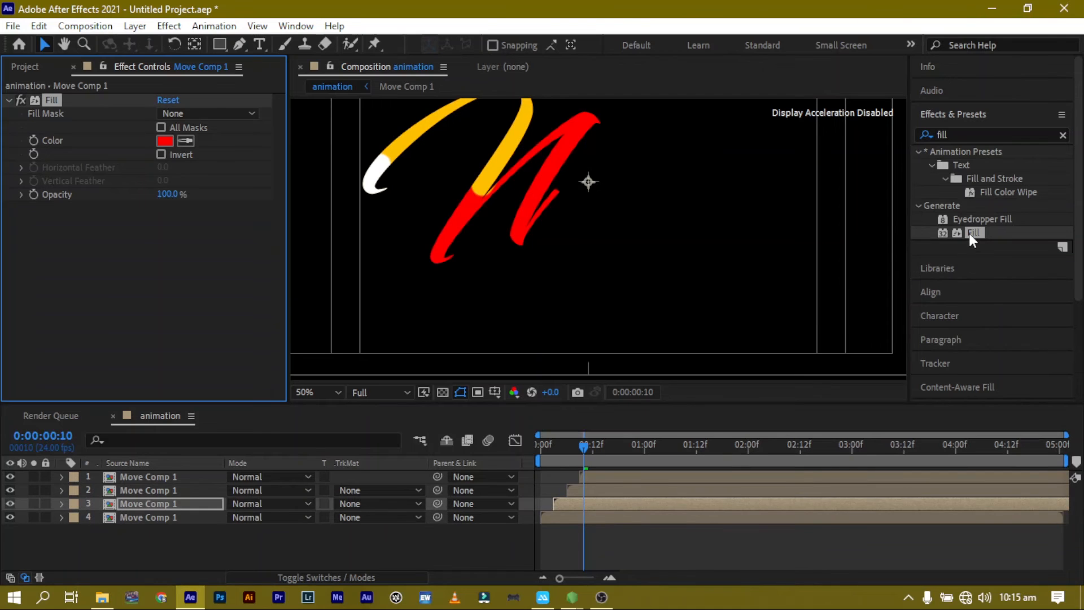
{"action": "left_click_drag", "start_coordinate": [969, 229], "coordinate": [598, 489]}
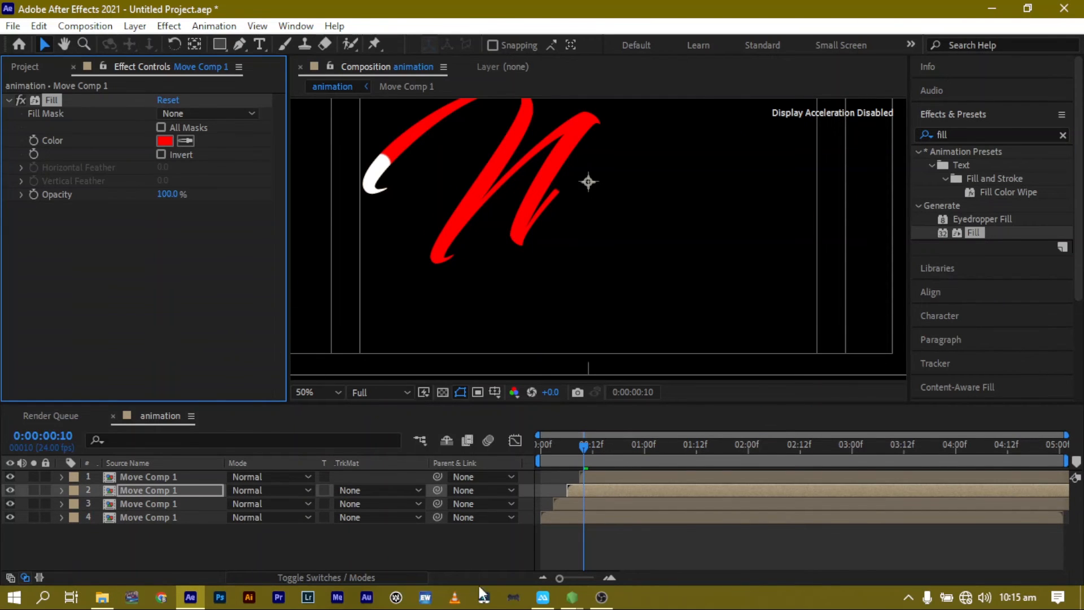
Set layer 3's Fill color to green 60FF00.
{"action": "left_click", "coordinate": [556, 503]}
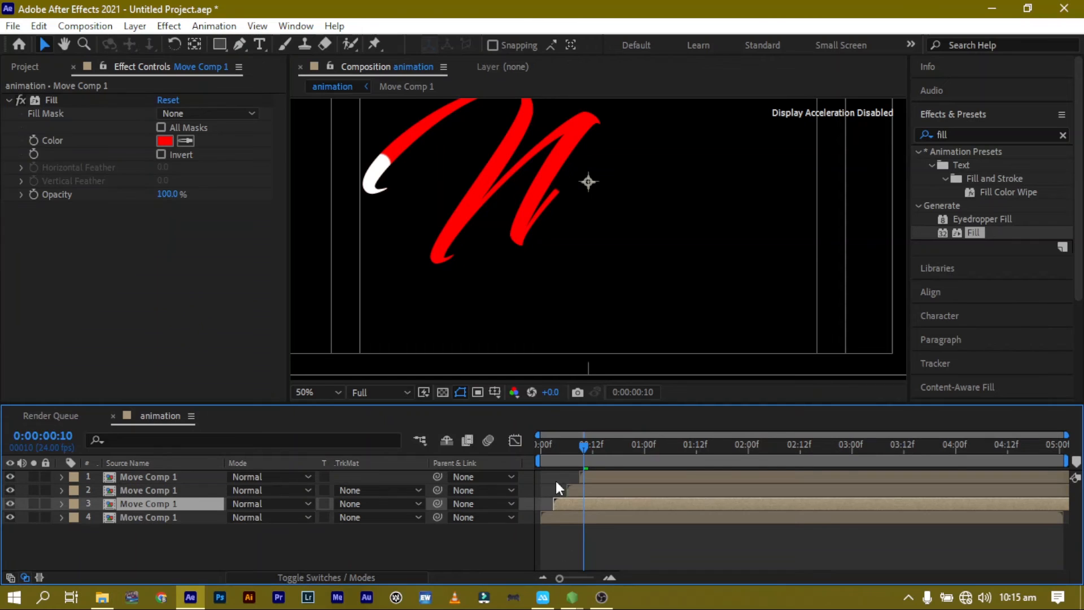
{"action": "left_click", "coordinate": [164, 141]}
{"action": "left_click", "coordinate": [866, 432]}
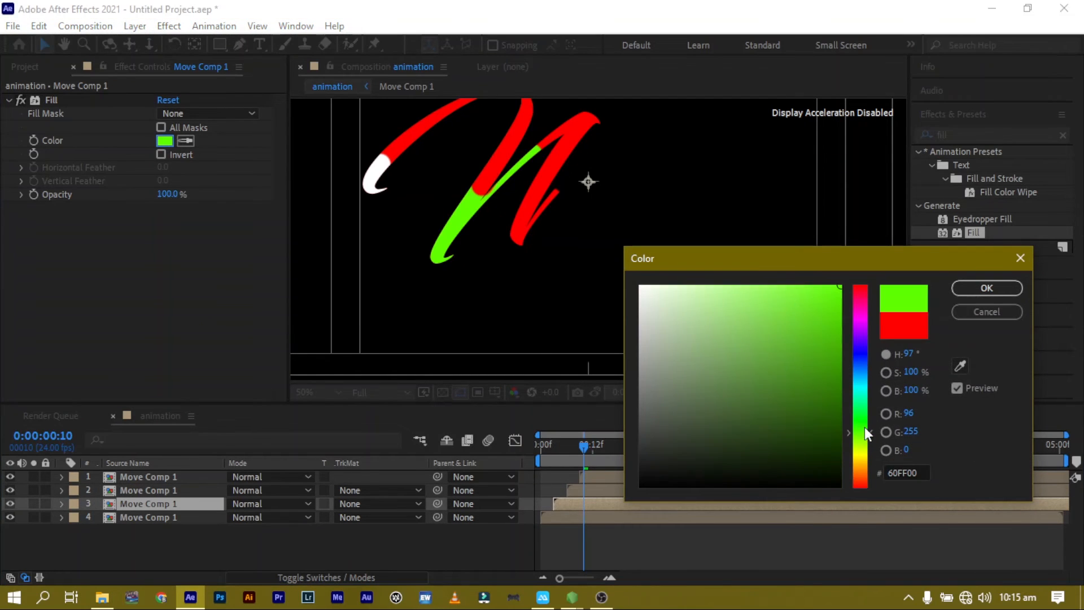
{"action": "left_click", "coordinate": [987, 286]}
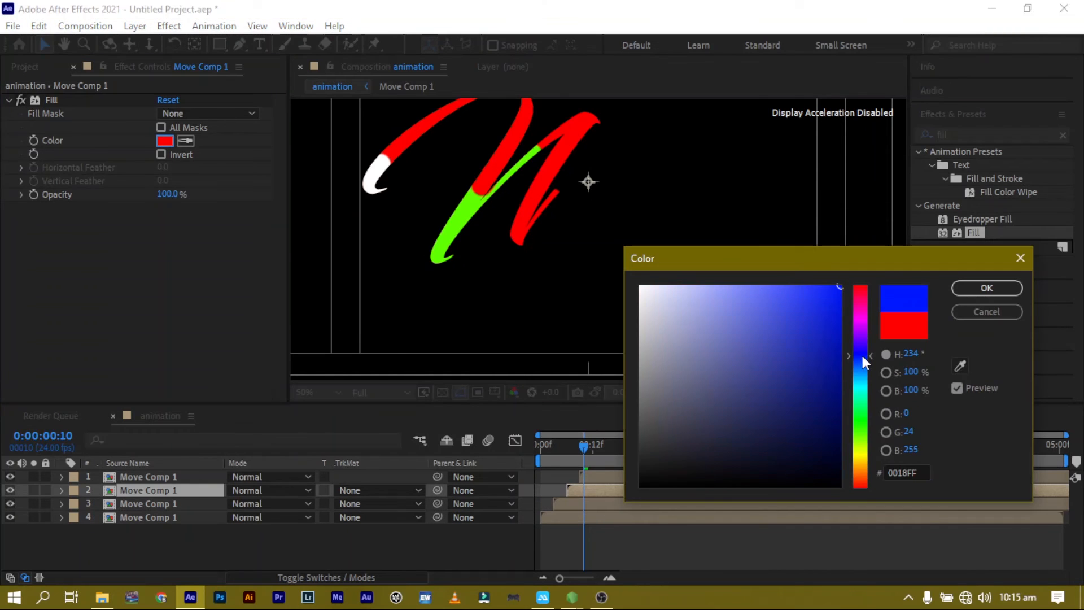
Set layer 2's Fill color to cyan 00F6FF.
{"action": "left_click", "coordinate": [861, 354]}
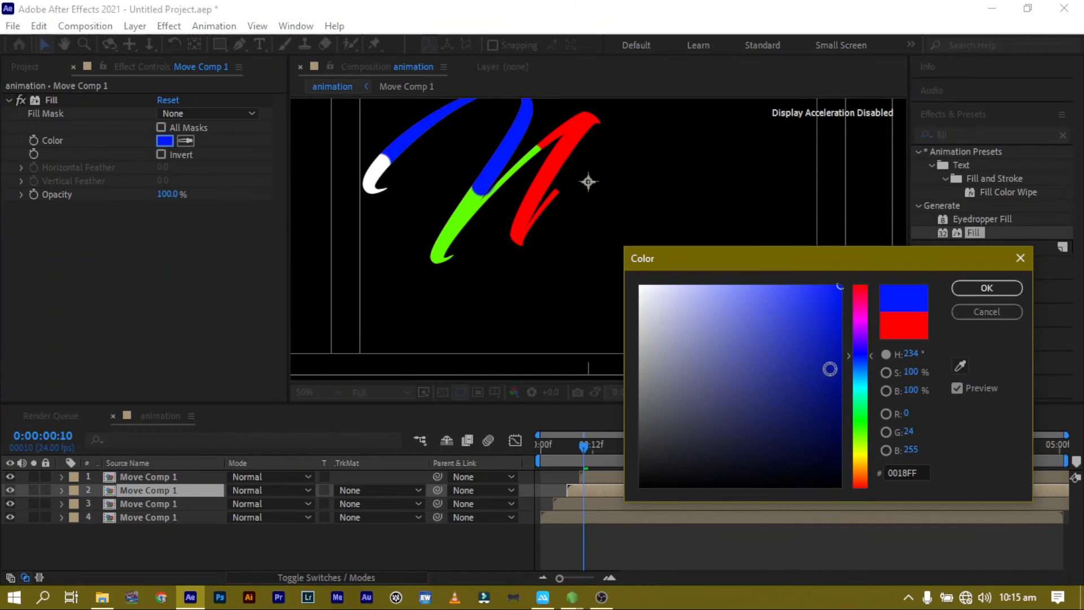
{"action": "left_click", "coordinate": [861, 386]}
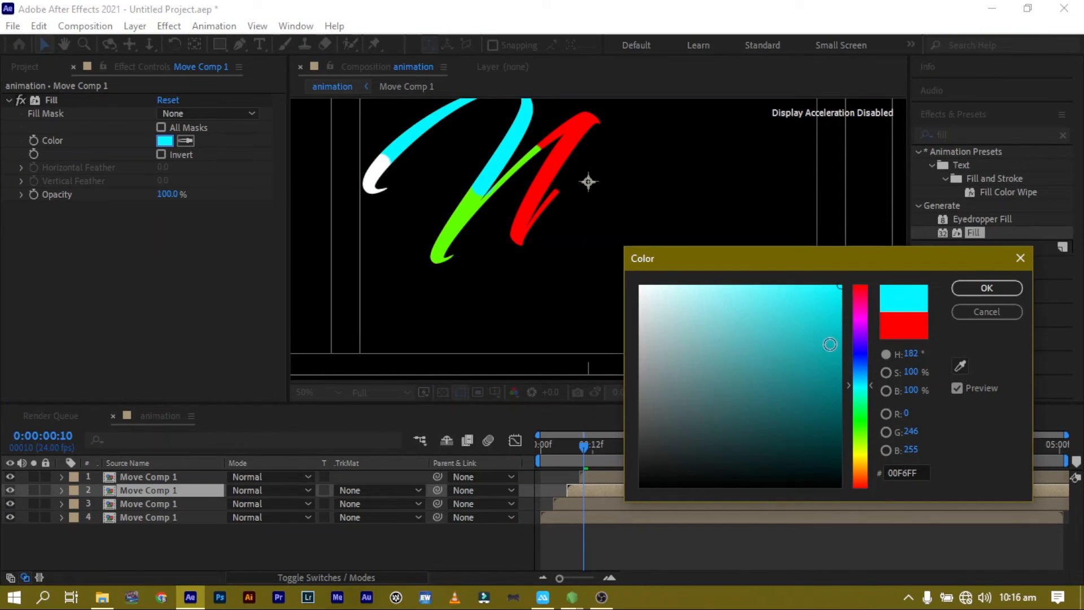
{"action": "left_click", "coordinate": [984, 288]}
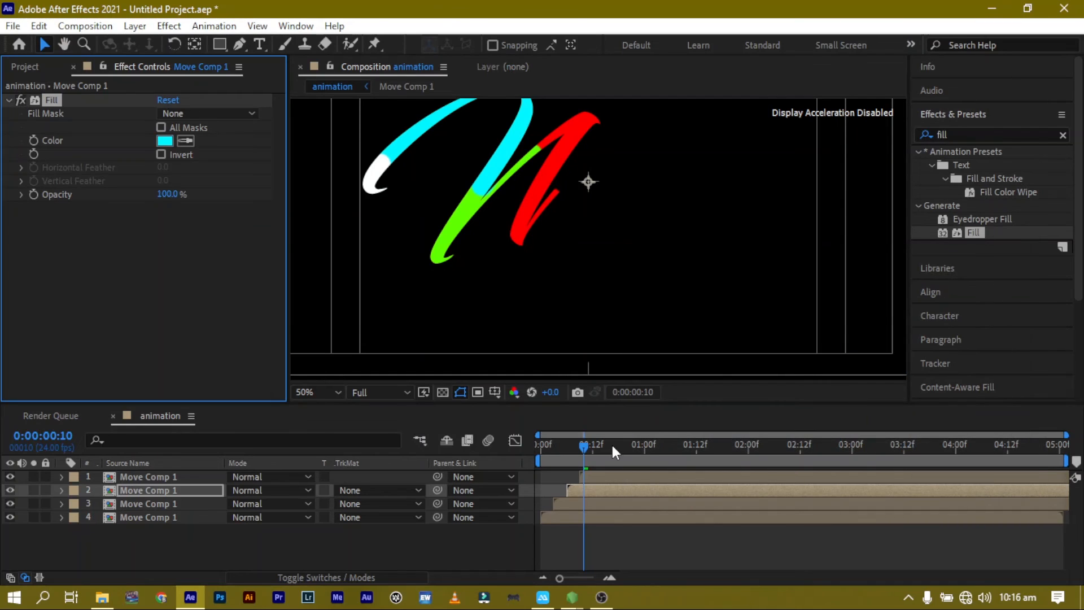
{"action": "left_click_drag", "start_coordinate": [561, 443], "coordinate": [435, 453]}
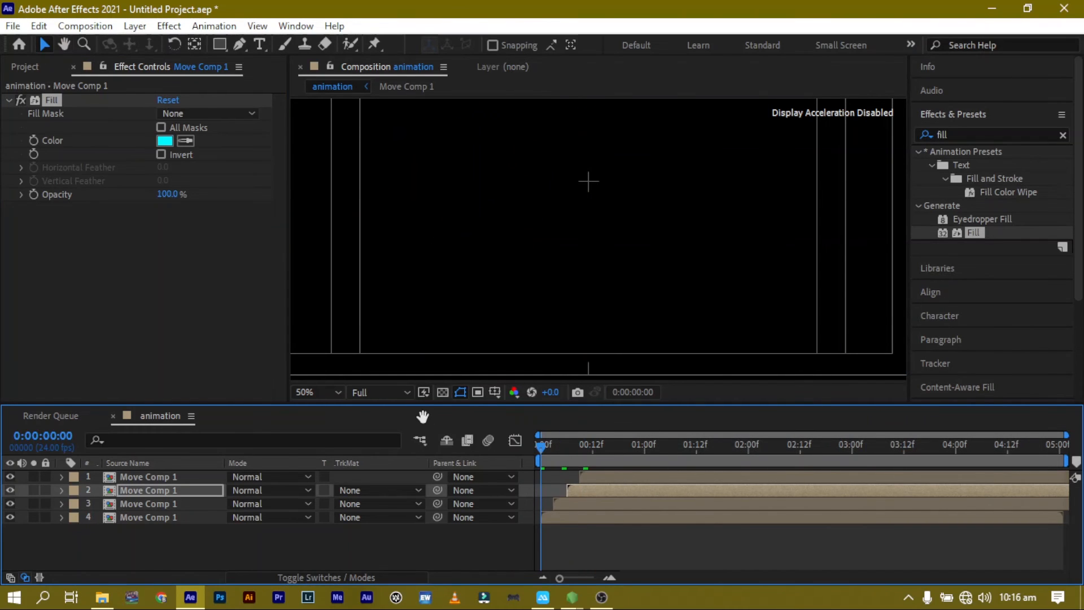
Open the Move Comp 1 precomp, reveal the Stroke End keyframes, and move the last keyframe to about 0:00:02:01.
{"action": "key", "text": "space"}
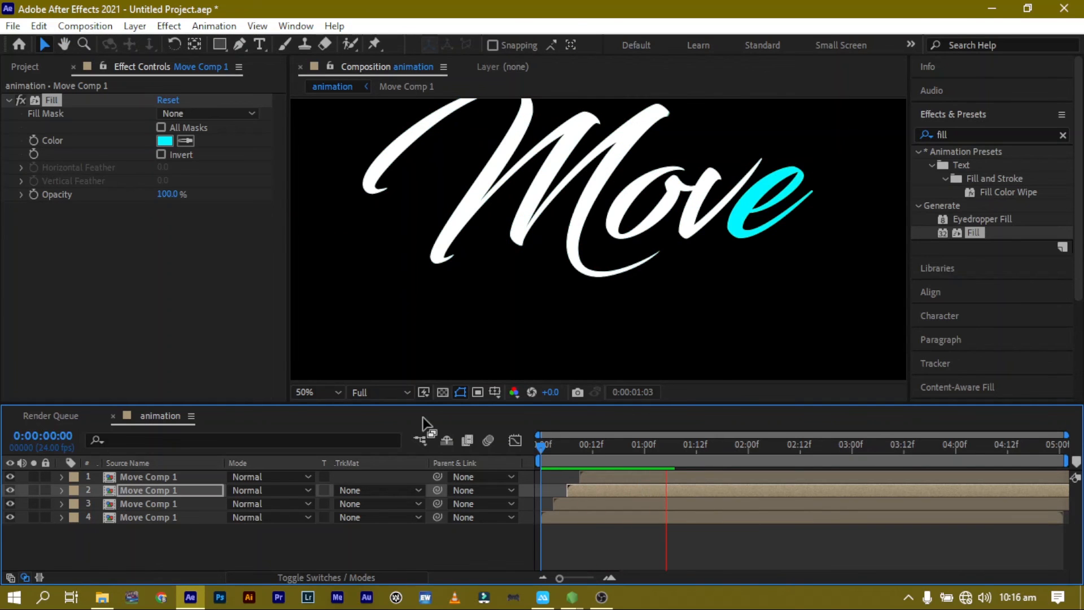
{"action": "double_click", "coordinate": [141, 517]}
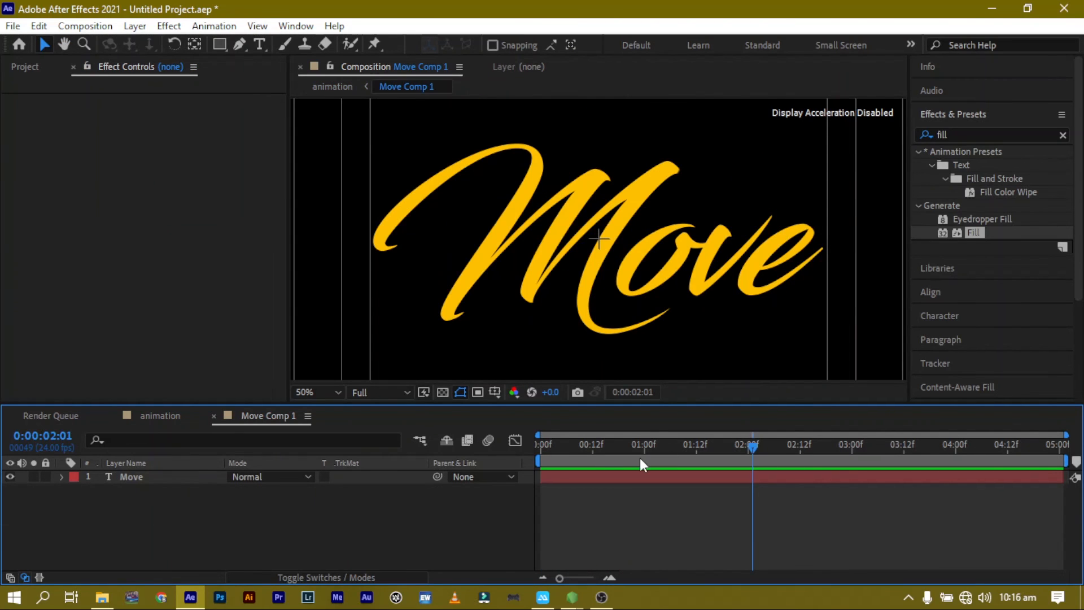
{"action": "left_click", "coordinate": [585, 477]}
{"action": "key", "text": "u"}
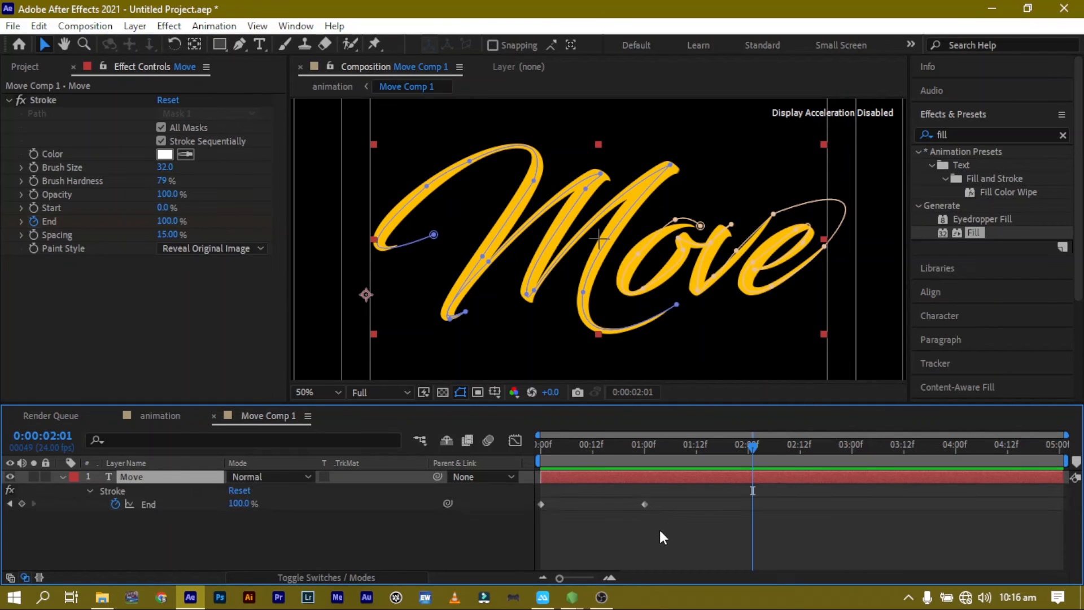
{"action": "left_click", "coordinate": [636, 528]}
{"action": "left_click", "coordinate": [645, 504]}
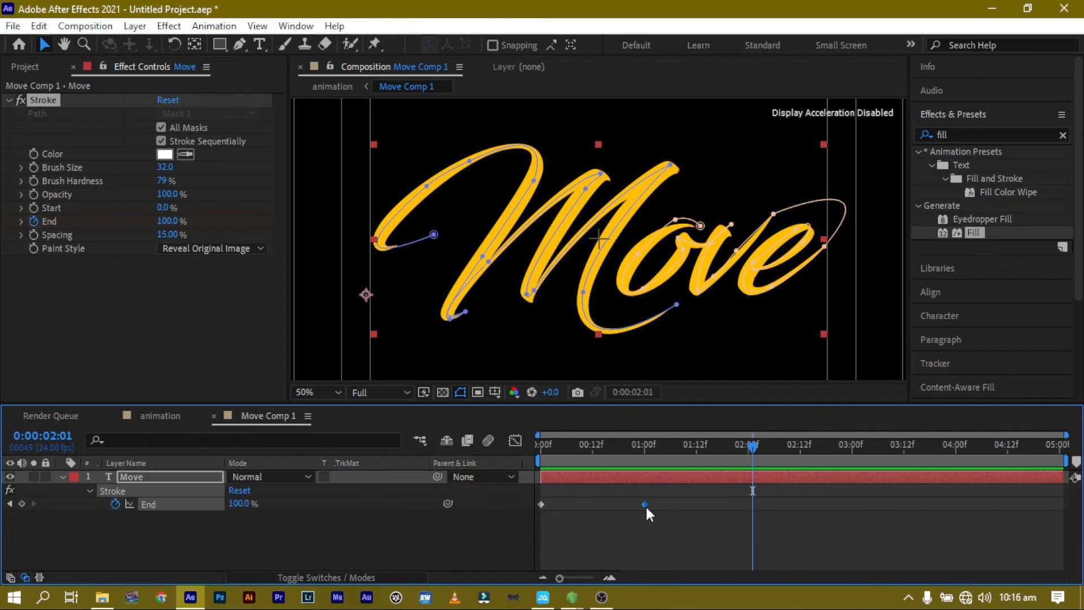
{"action": "left_click_drag", "start_coordinate": [646, 504], "coordinate": [753, 503]}
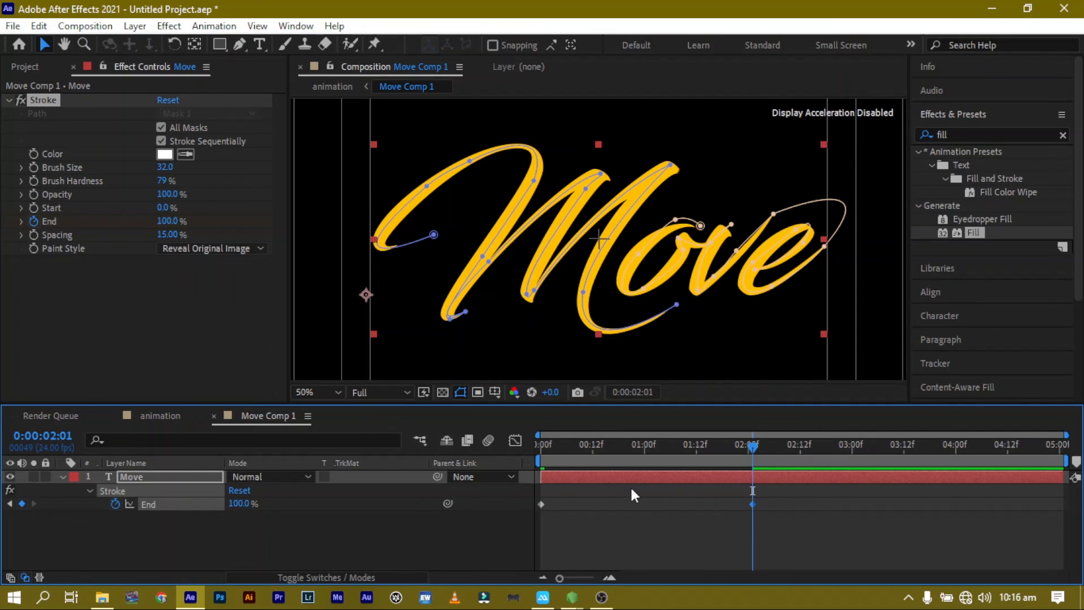
Return to the animation composition and preview the multicolor write-on from the start.
{"action": "left_click", "coordinate": [161, 415]}
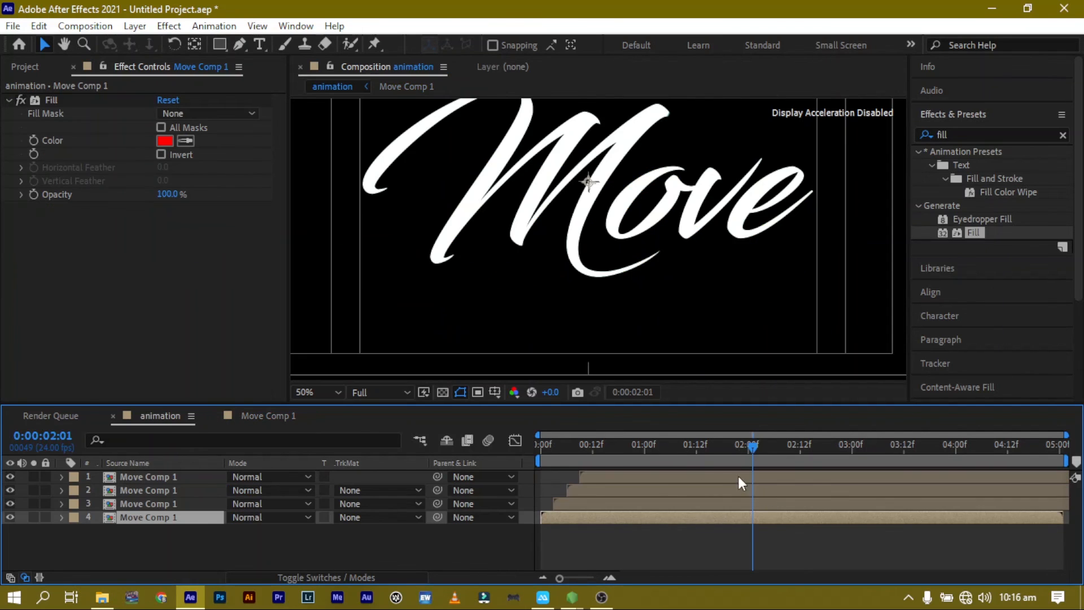
{"action": "left_click_drag", "start_coordinate": [579, 440], "coordinate": [529, 443]}
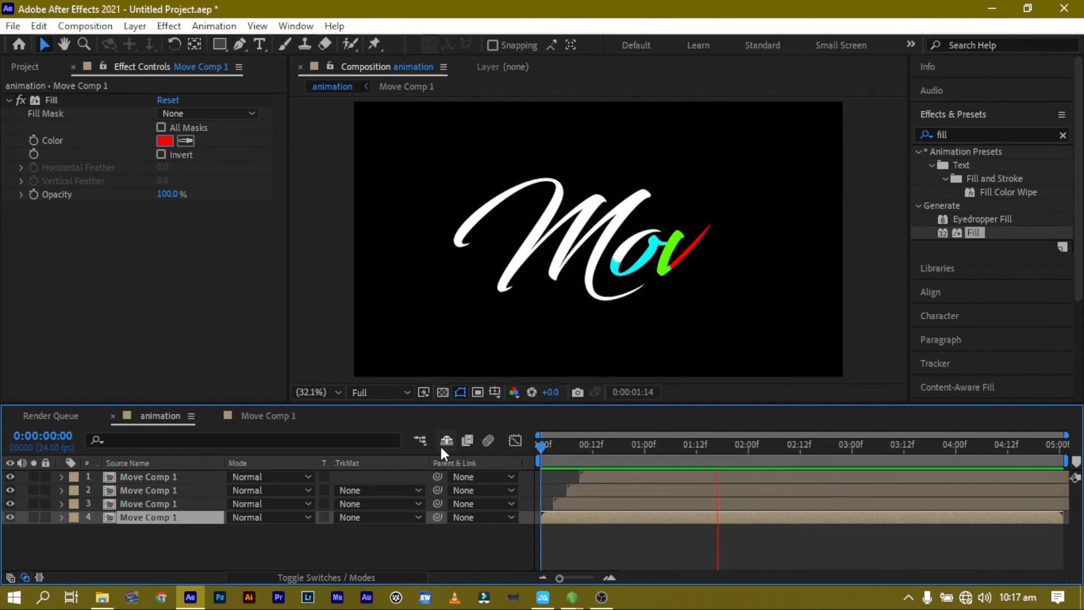
{"action": "key", "text": "space"}
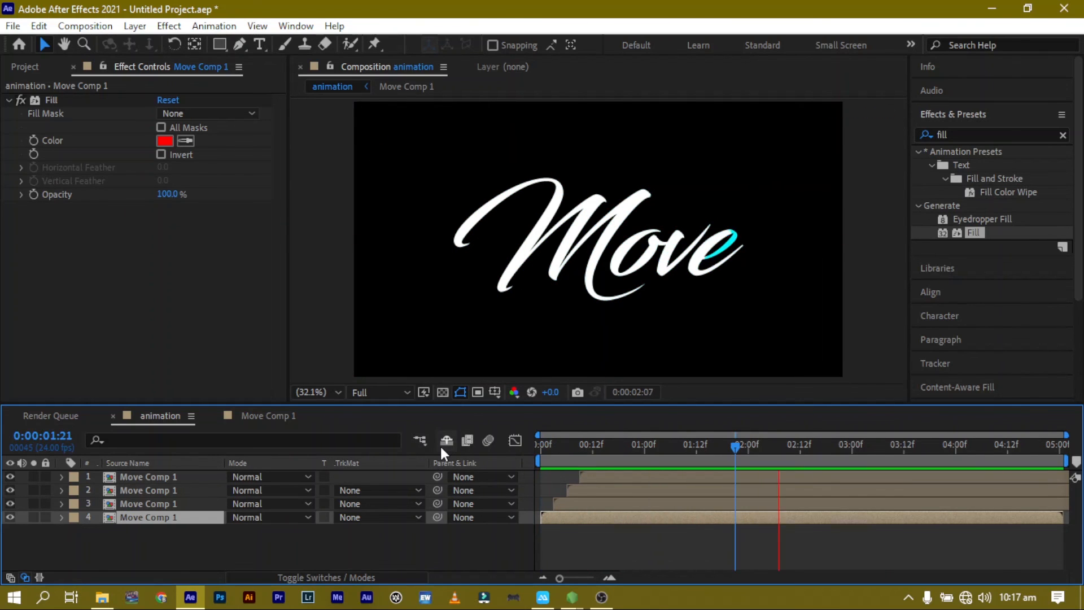
{"action": "key", "text": "space"}
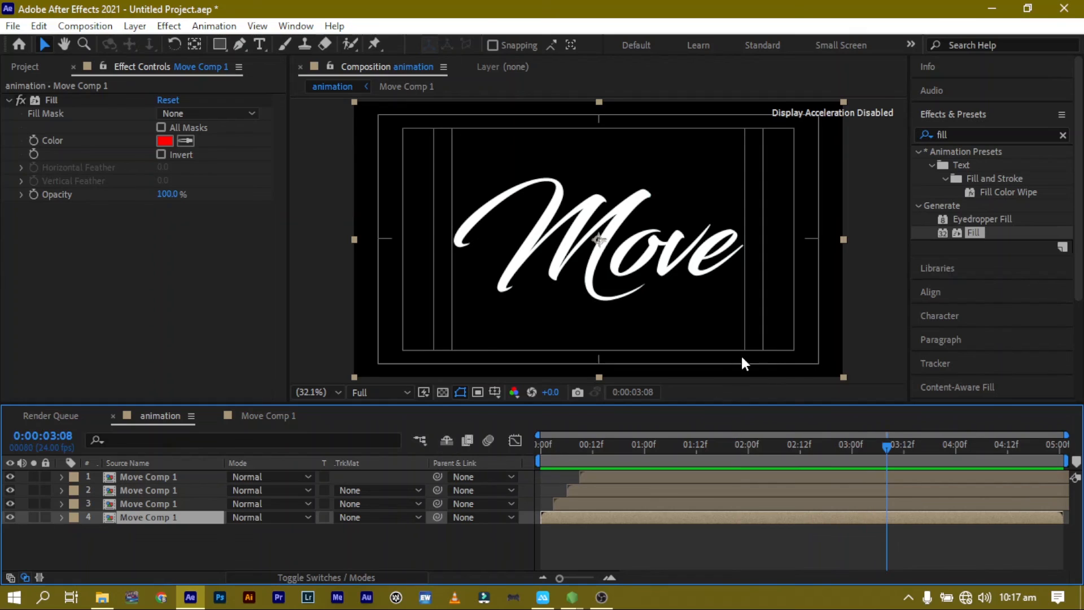